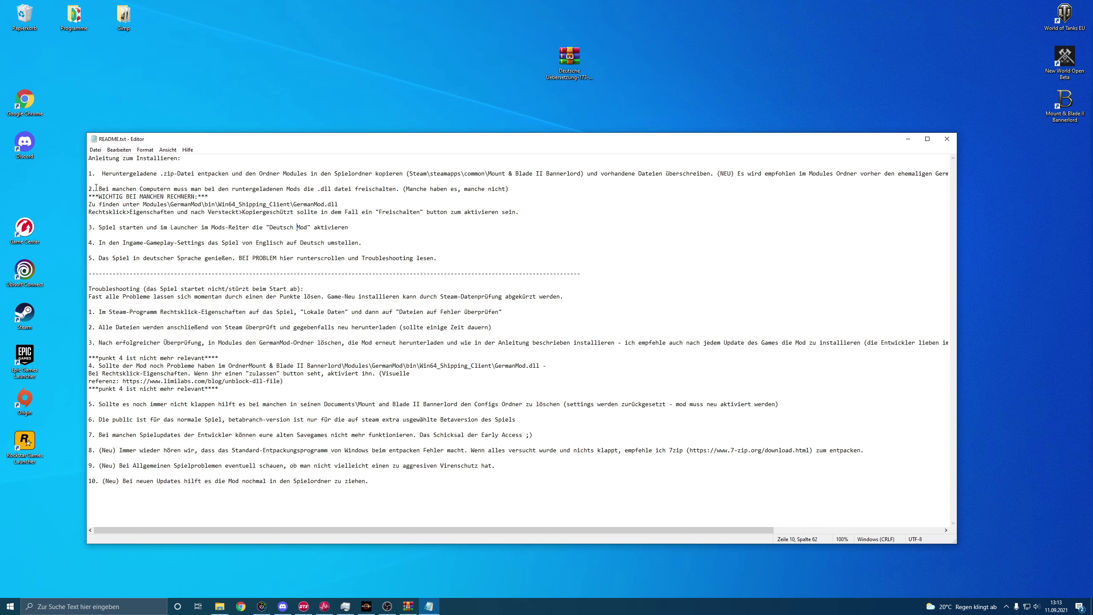
# Review the Troubleshooting section of README.txt and close the file.
pyautogui.moveTo(90, 280); pyautogui.dragTo(537, 506)
pyautogui.click(438, 301)
pyautogui.click(953, 142)
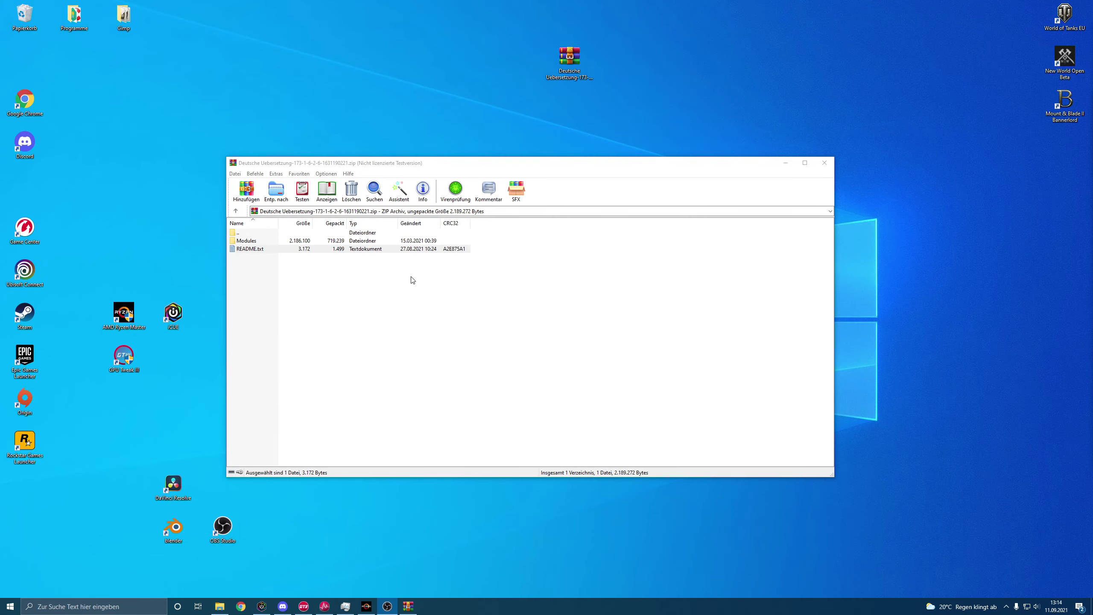
# Close the archive window and extract the Deutsche Uebersetzung zip's contents directly onto the desktop.
pyautogui.moveTo(584, 57); pyautogui.dragTo(485, 75)
pyautogui.click(823, 162)
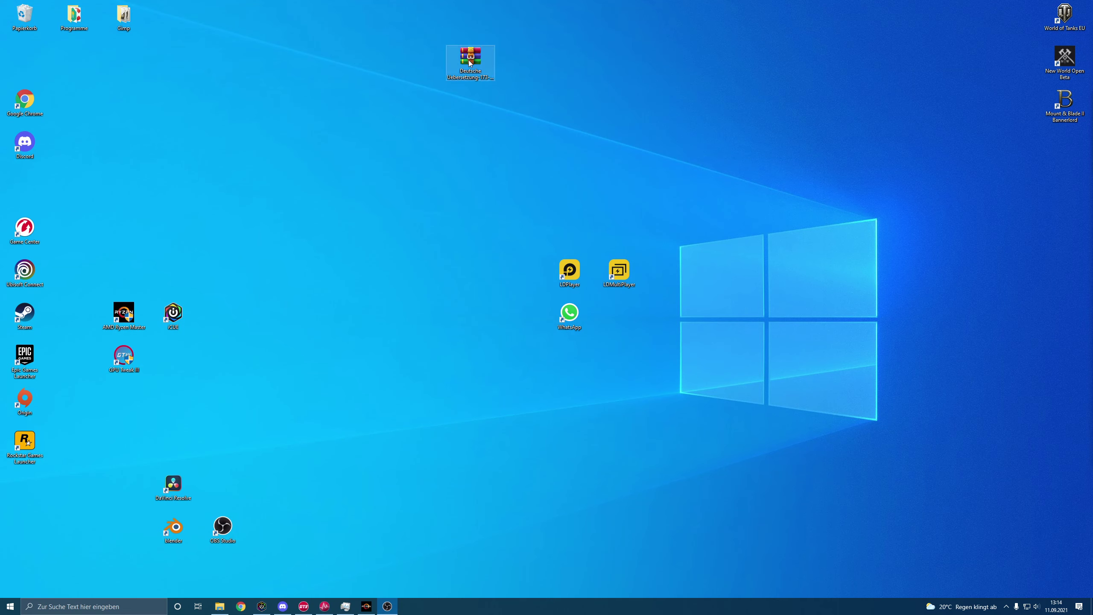
pyautogui.rightClick(470, 60)
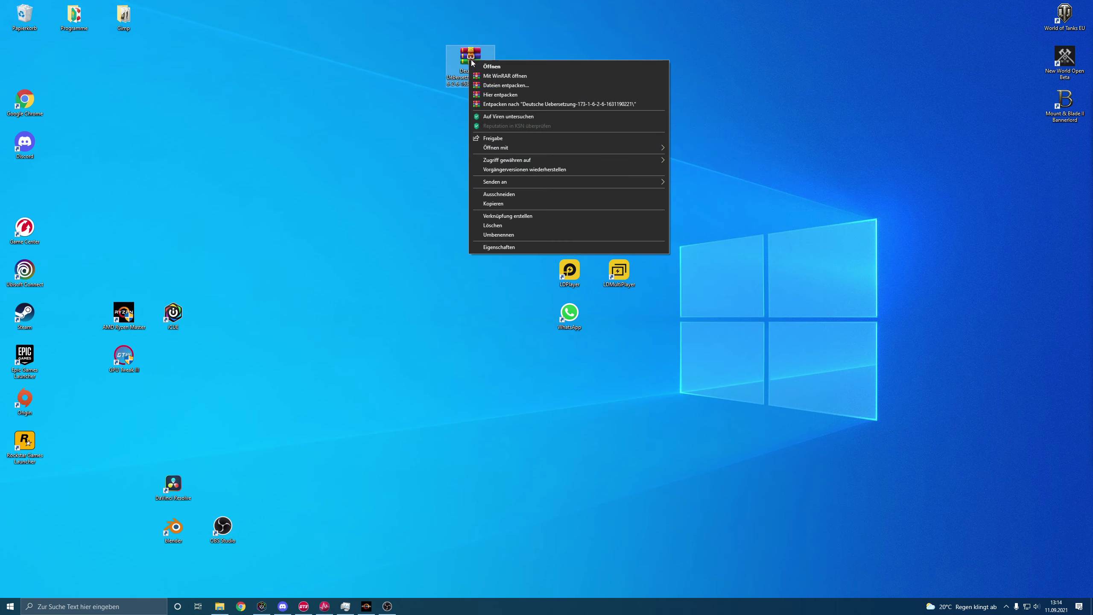
pyautogui.click(510, 95)
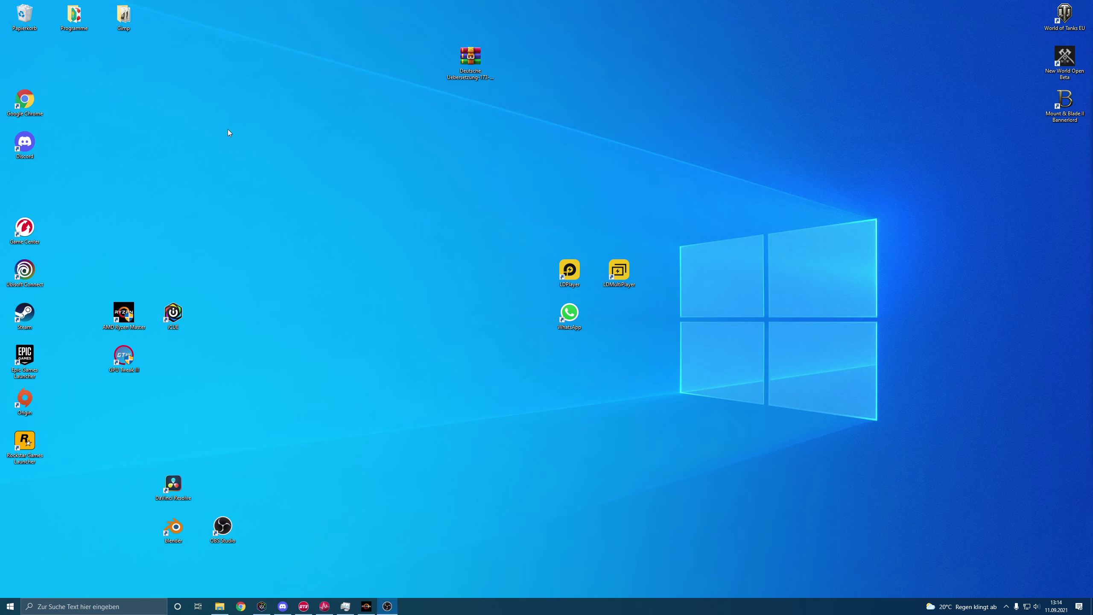
# Move the extracted Modules folder to a free spot on the desktop and delete the extracted README.txt.
pyautogui.moveTo(24, 57); pyautogui.dragTo(273, 101)
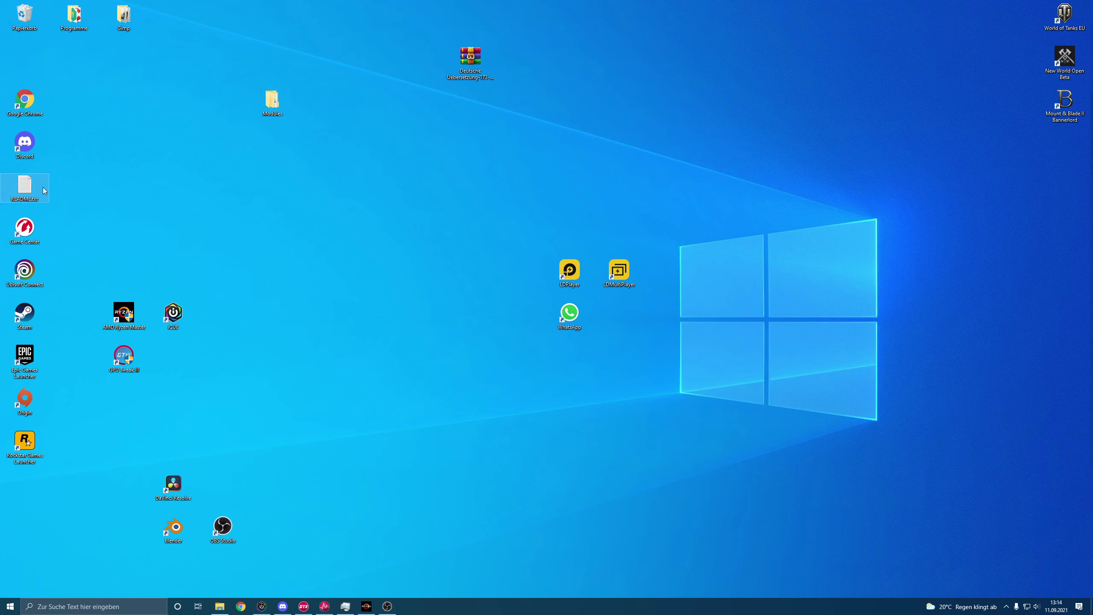
pyautogui.moveTo(44, 190); pyautogui.dragTo(292, 190)
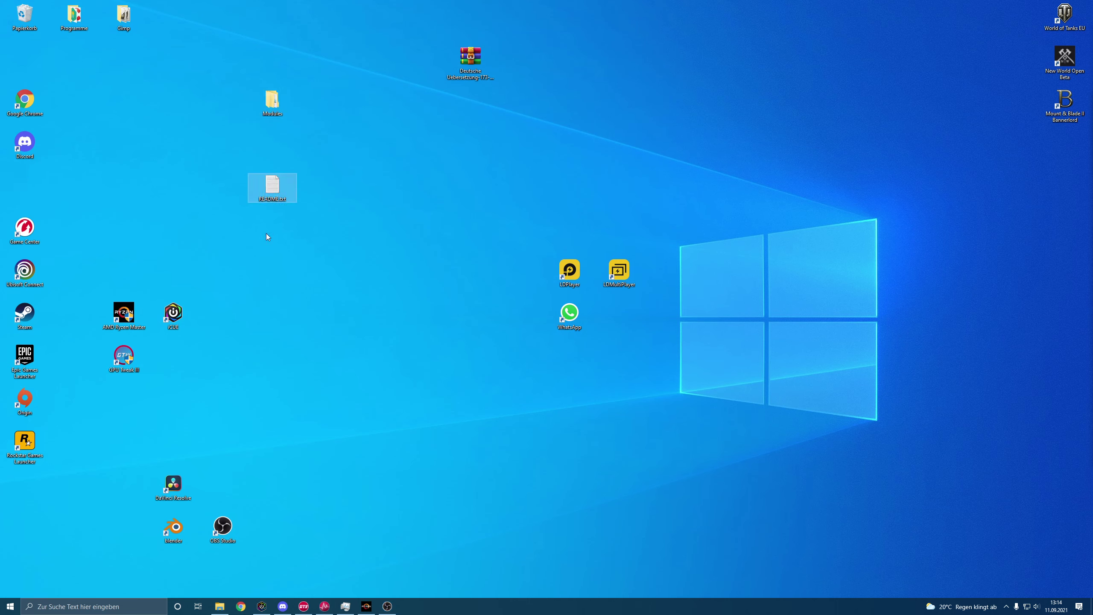
pyautogui.press('Delete')
pyautogui.moveTo(272, 101); pyautogui.dragTo(421, 146)
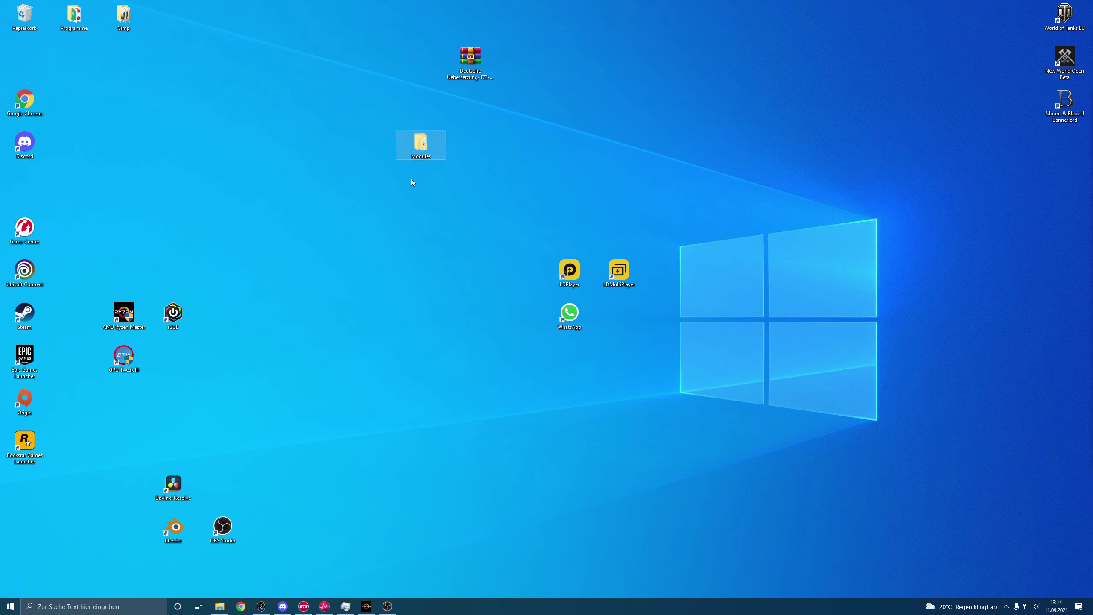
# Inspect the contents of the extracted Modules folder and its StoryMode subfolder, and close the window.
pyautogui.doubleClick(424, 155)
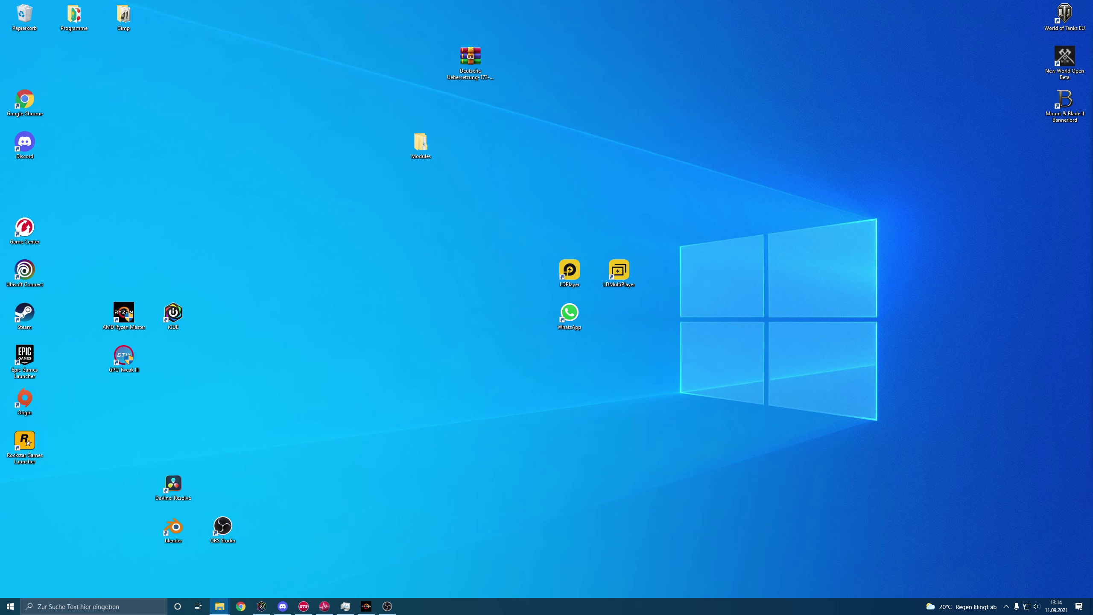
pyautogui.moveTo(697, 91); pyautogui.dragTo(375, 177)
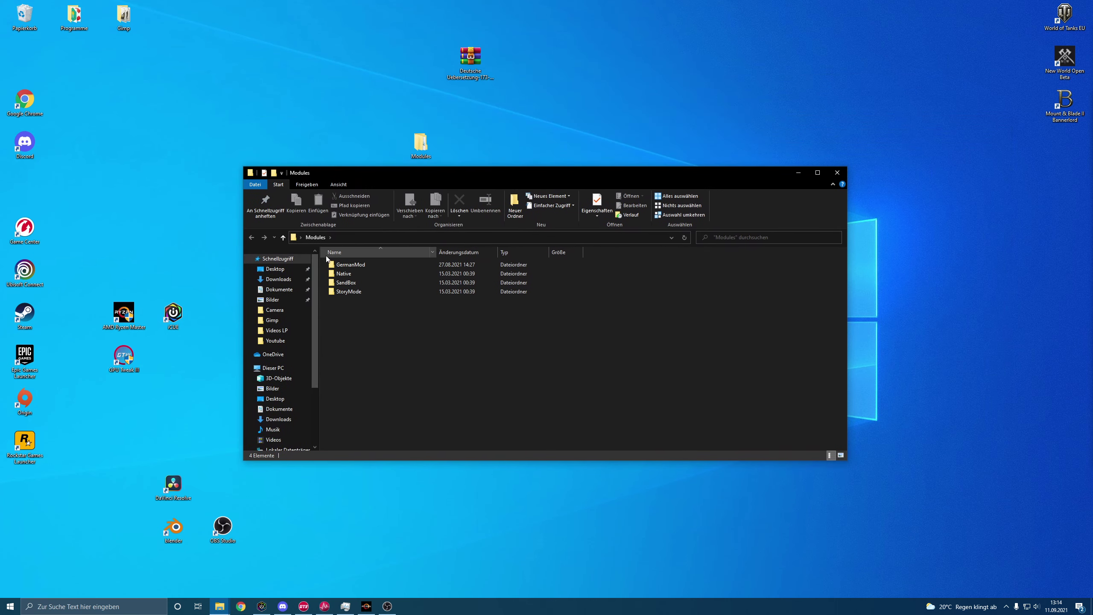
pyautogui.doubleClick(364, 295)
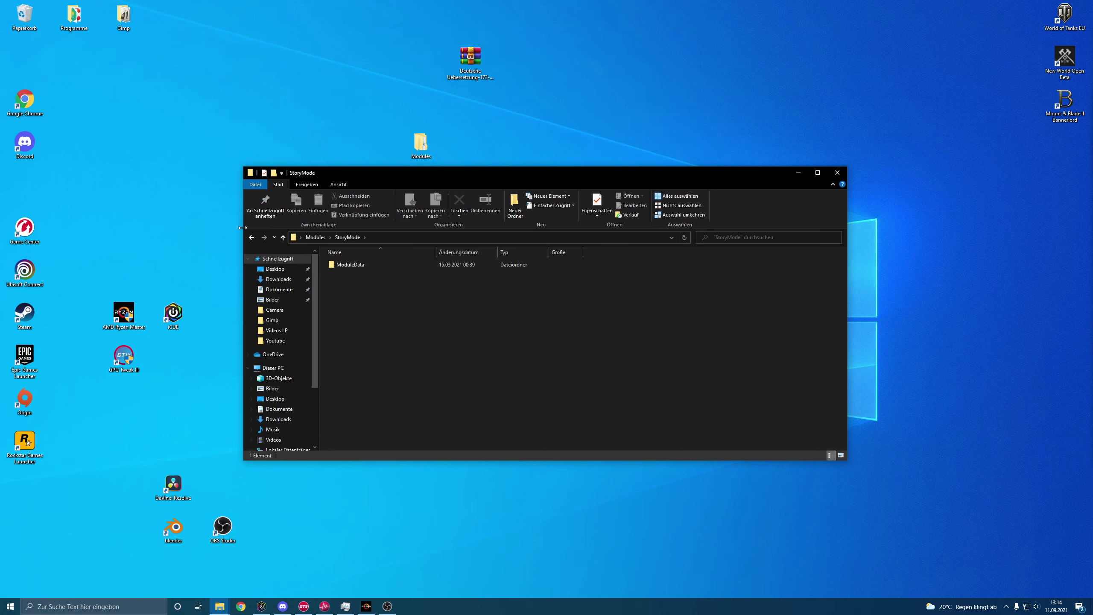
pyautogui.click(250, 239)
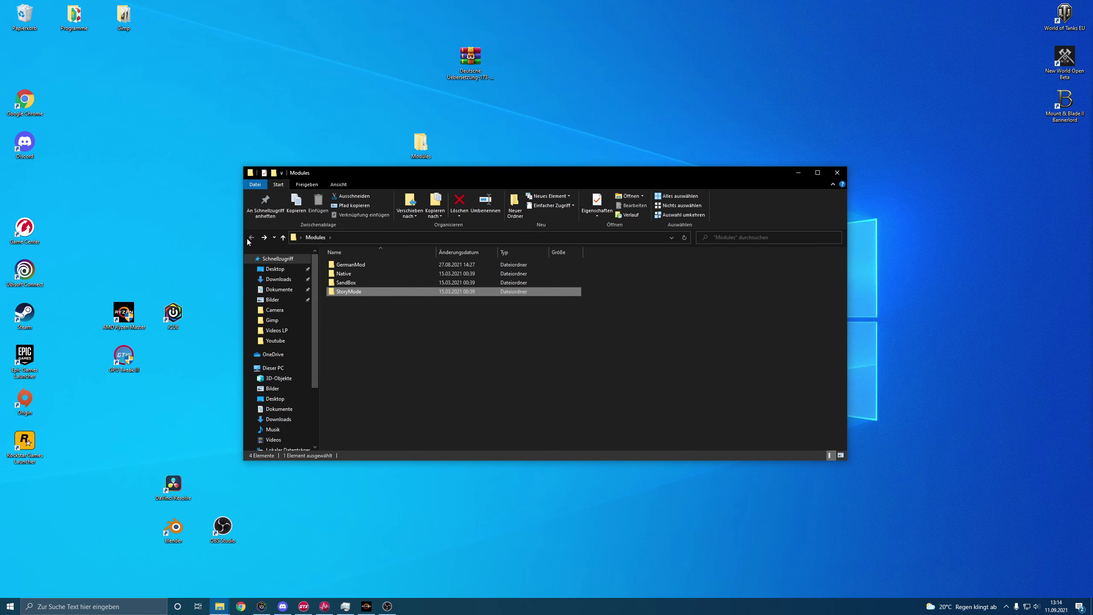
pyautogui.click(837, 172)
# Move the extracted Modules folder to the free desktop area near the game shortcuts.
pyautogui.moveTo(420, 142); pyautogui.dragTo(827, 75)
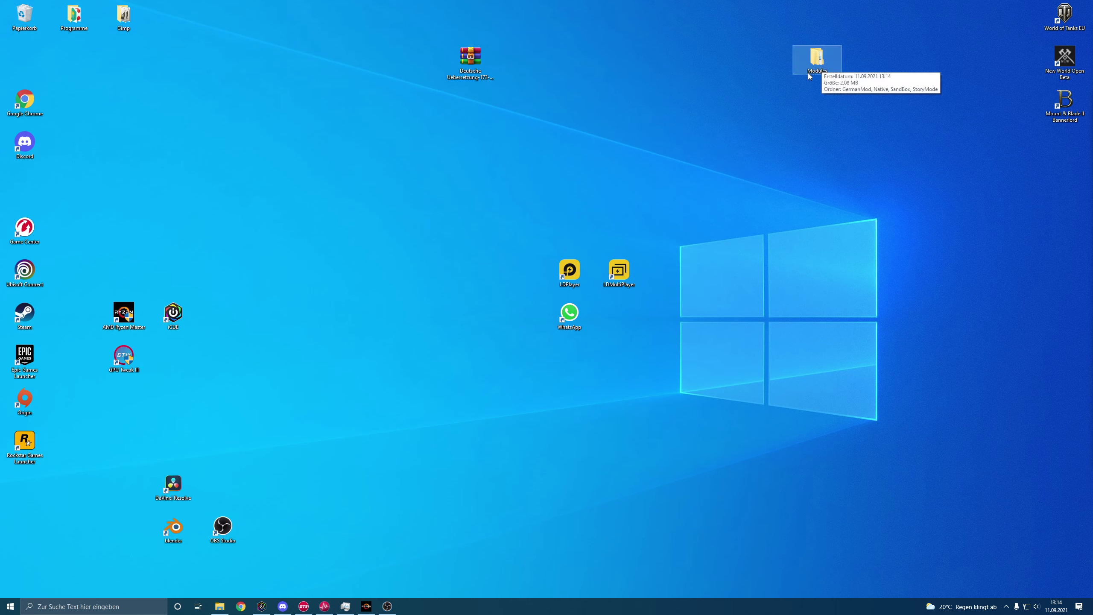
pyautogui.click(159, 225)
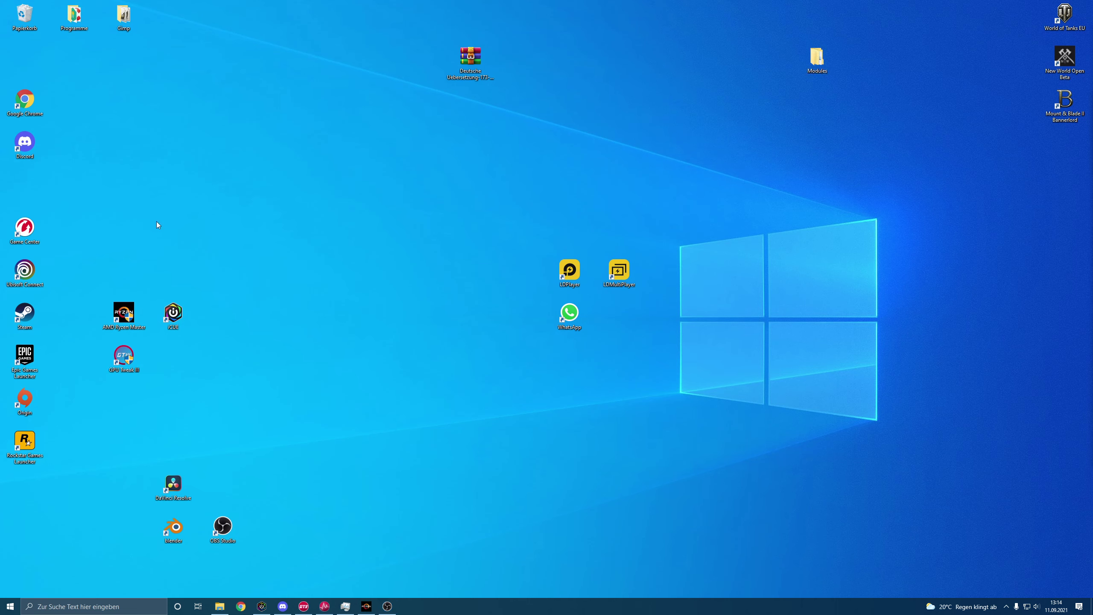
# Switch to Steam and open the local installation folder of Mount & Blade II: Bannerlord from the game's properties.
pyautogui.doubleClick(33, 312)
pyautogui.moveTo(533, 140); pyautogui.dragTo(469, 184)
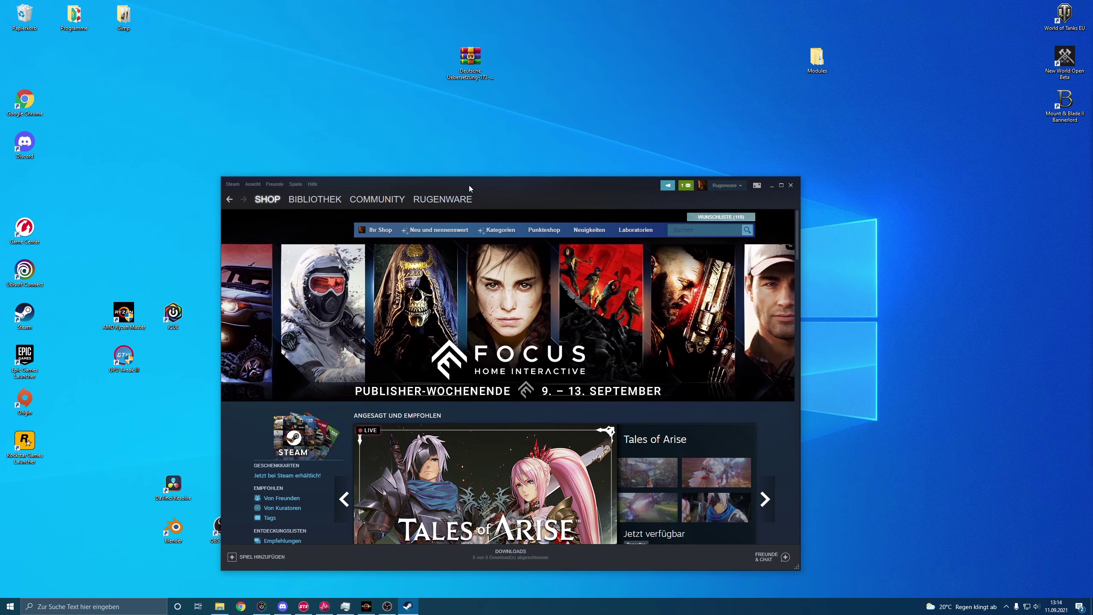
pyautogui.click(316, 200)
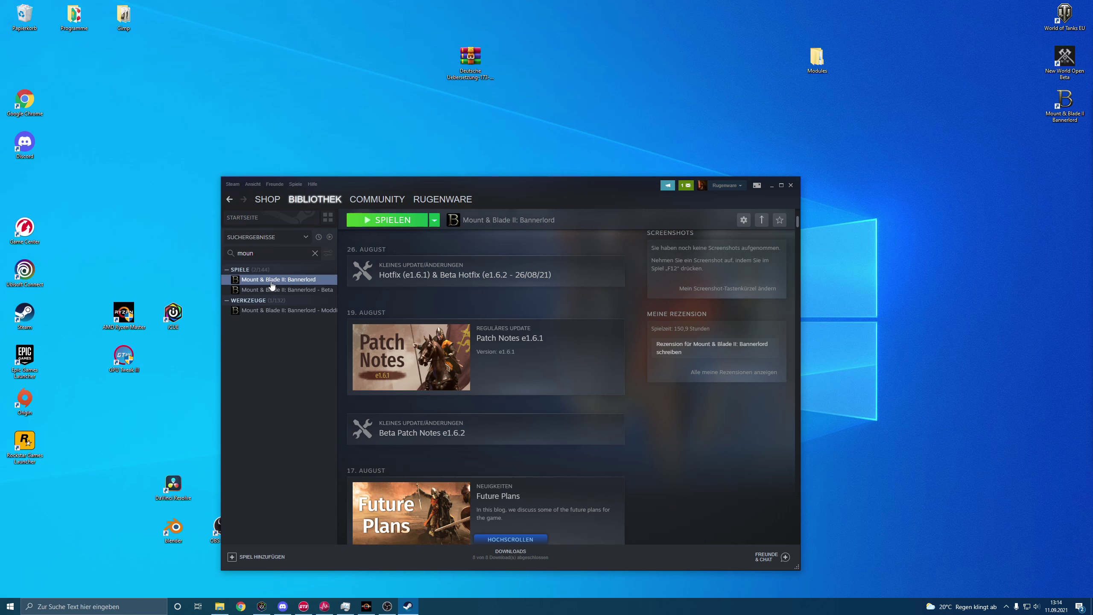
pyautogui.rightClick(289, 278)
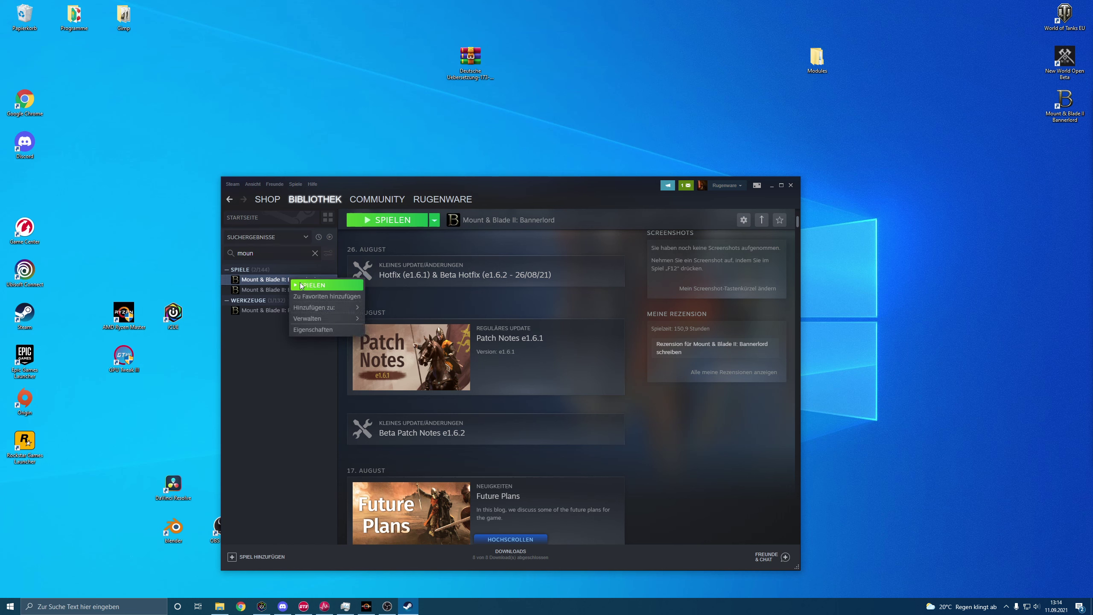
pyautogui.click(321, 330)
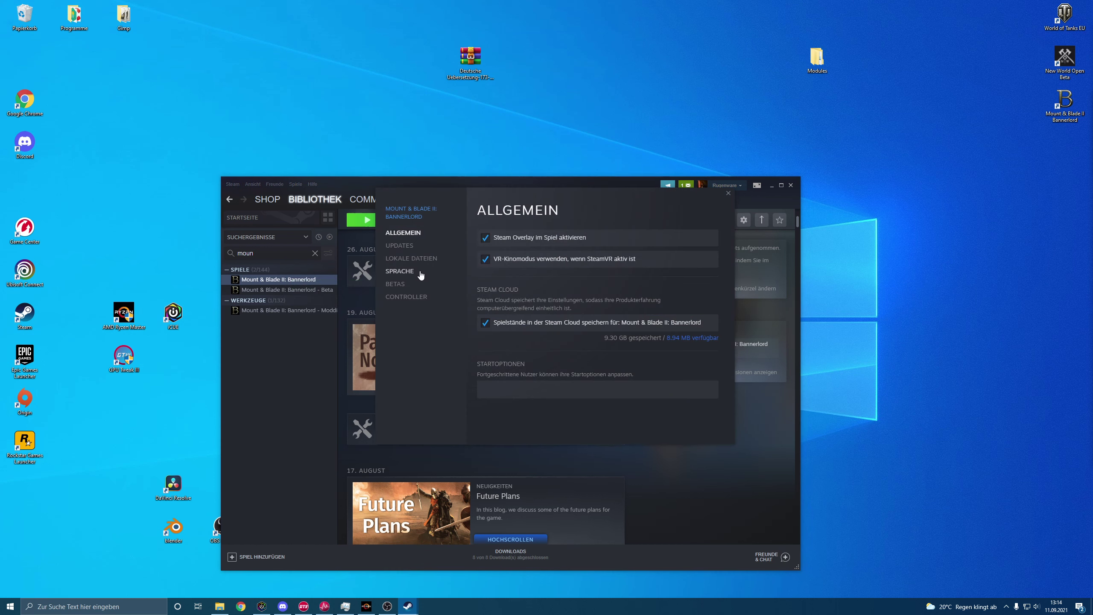
pyautogui.click(425, 260)
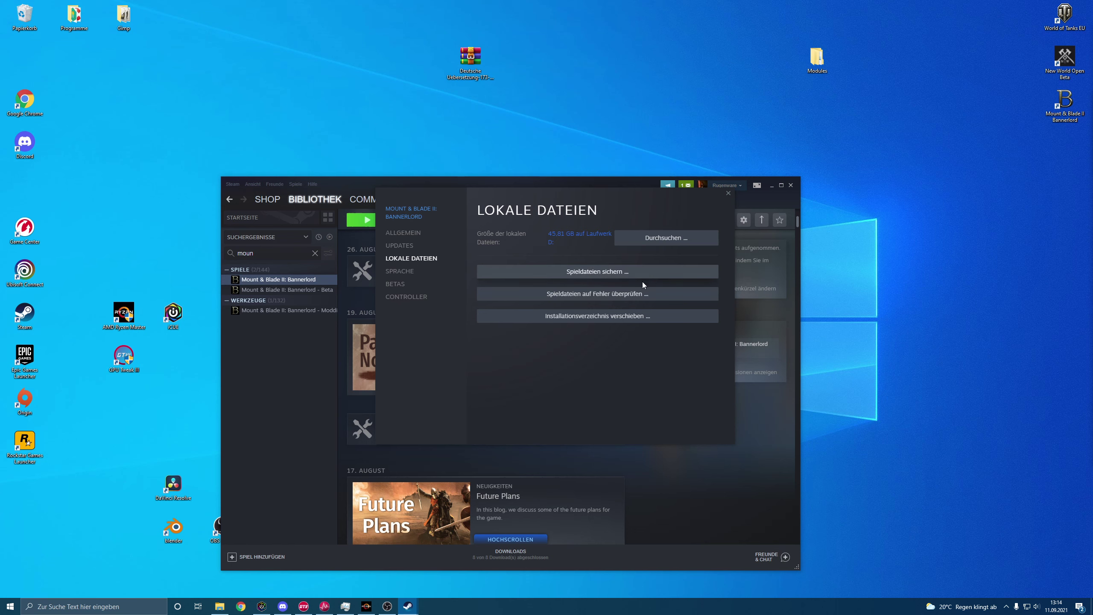
pyautogui.click(665, 244)
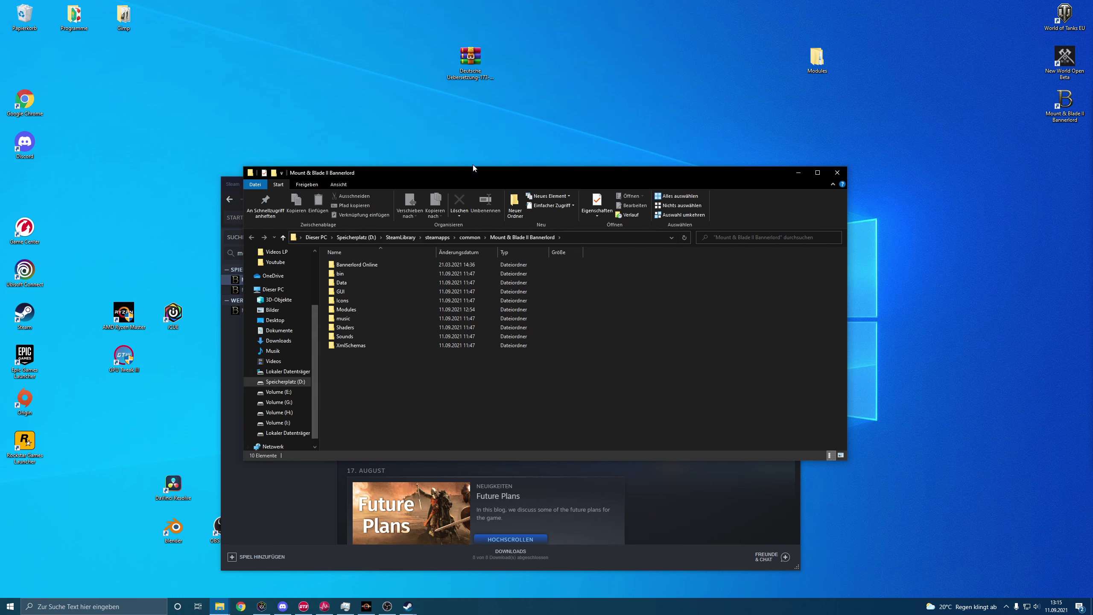
# Copy the game's existing Modules folder to Lokaler Datenträger (J:) as a backup.
pyautogui.doubleClick(356, 309)
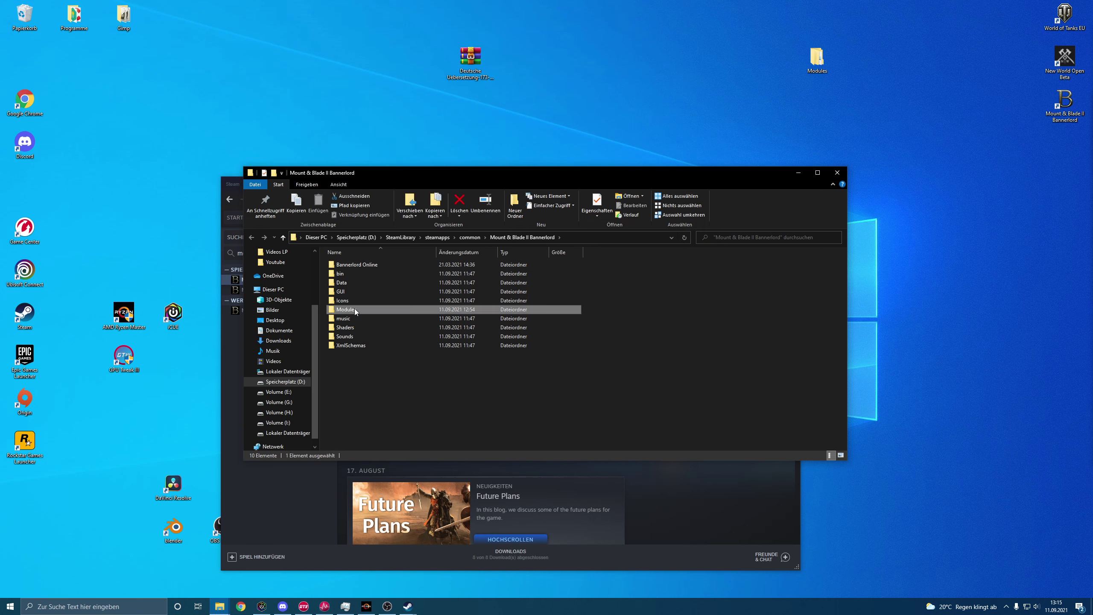
pyautogui.click(250, 235)
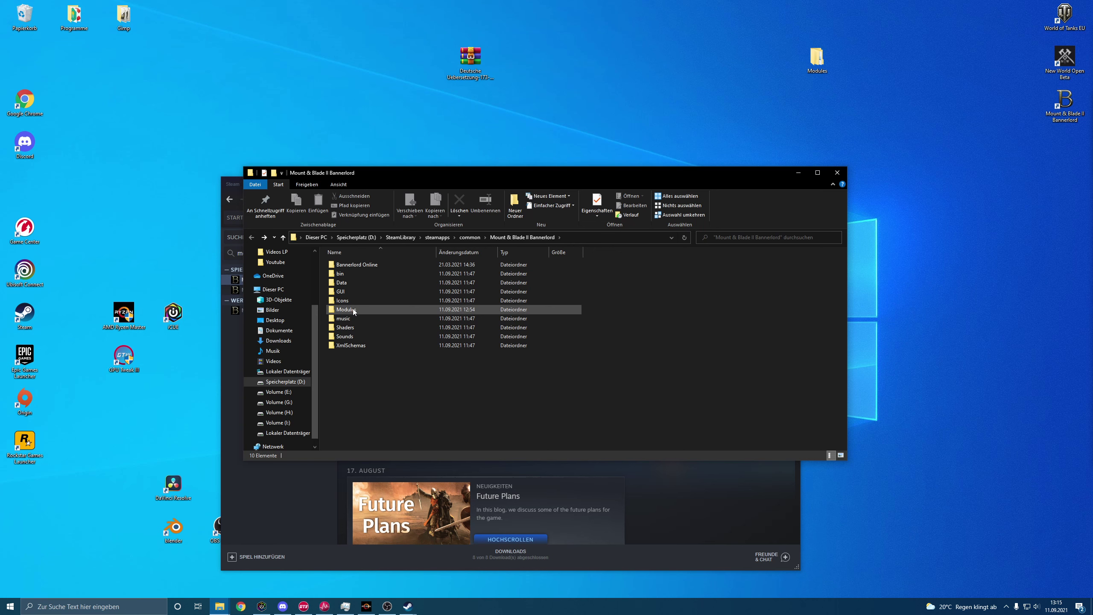
pyautogui.click(354, 308)
pyautogui.rightClick(356, 309)
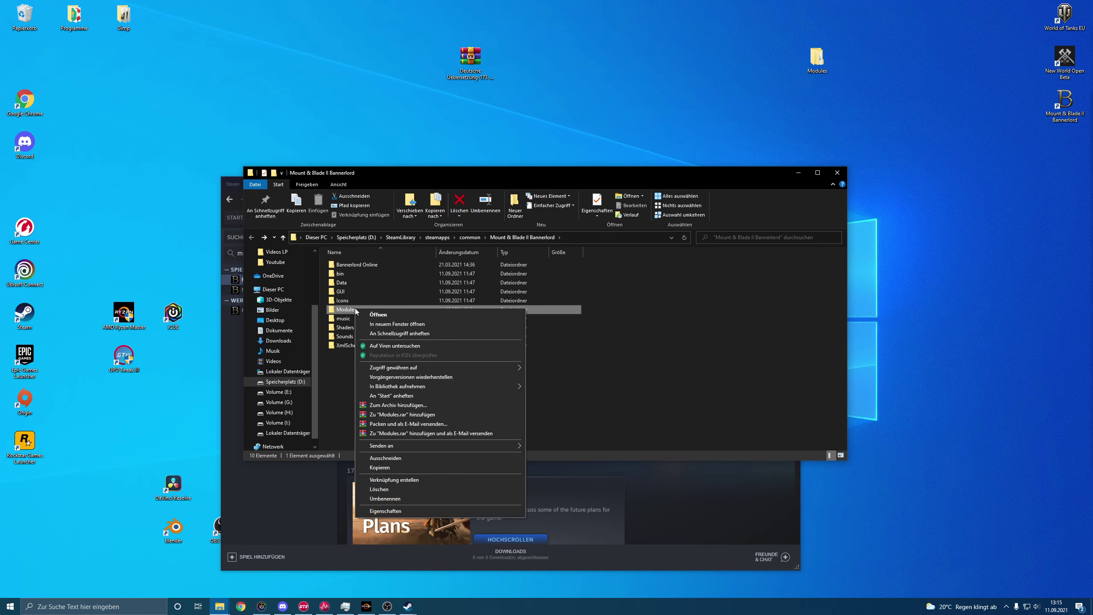
pyautogui.click(384, 466)
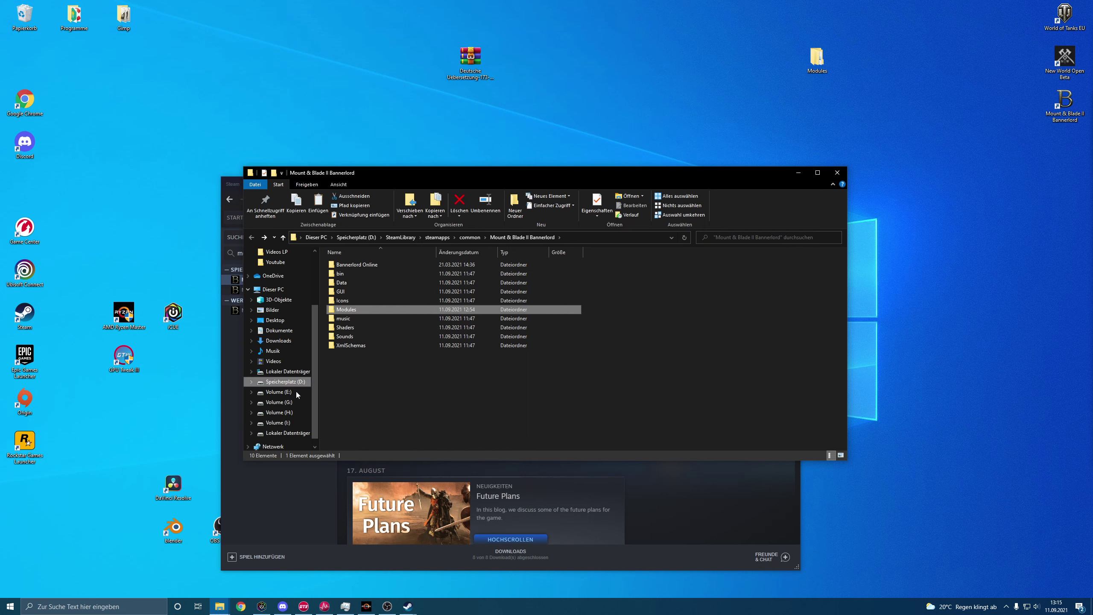
pyautogui.click(286, 433)
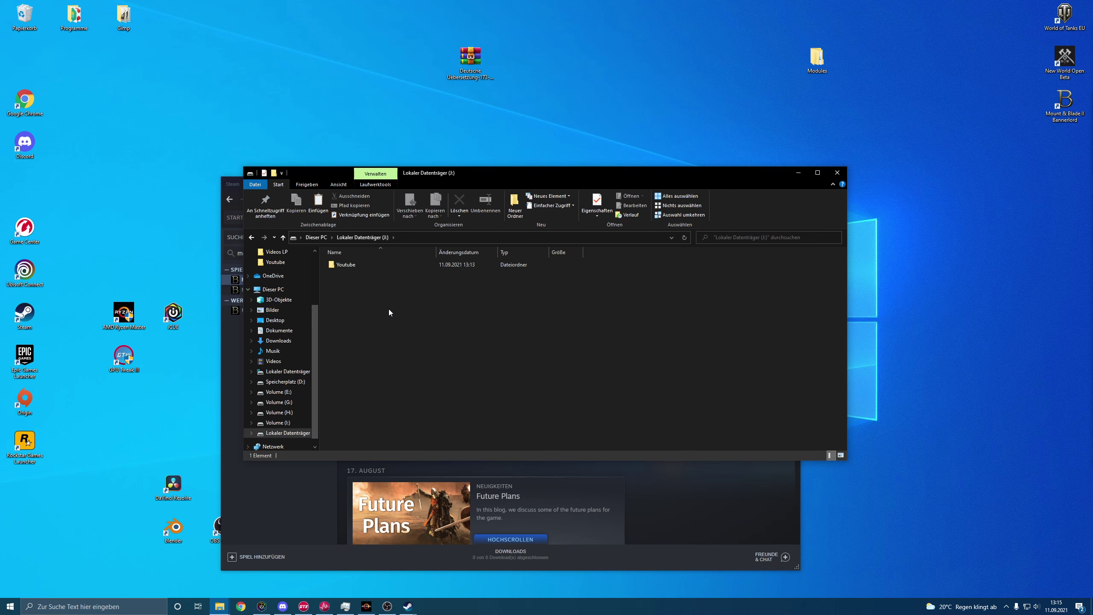
pyautogui.rightClick(388, 305)
pyautogui.click(418, 364)
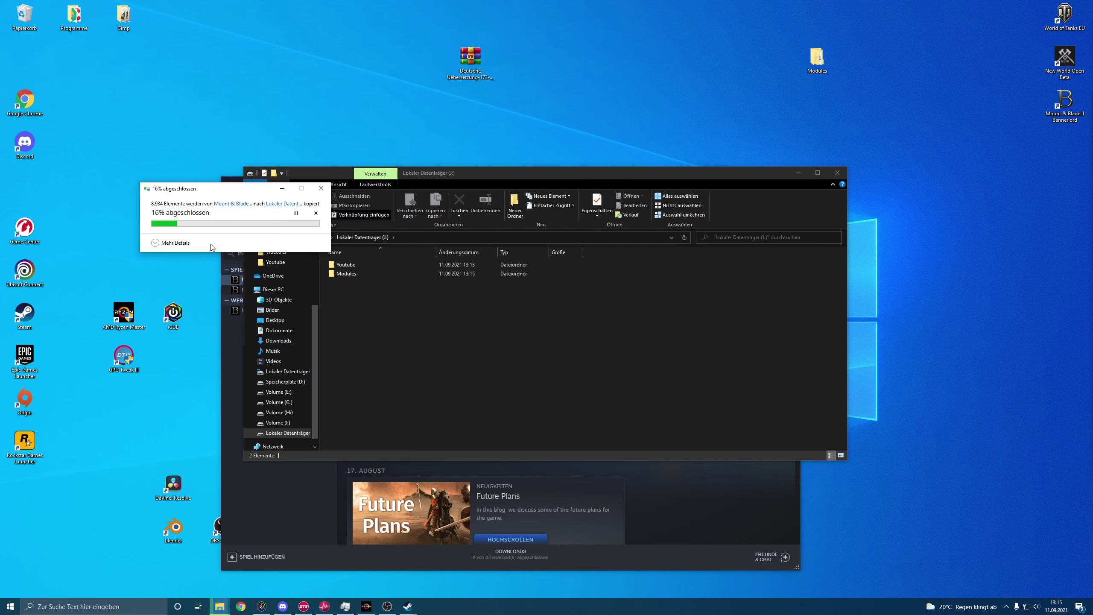
# Cancel the running backup copy and delete the partial Modules folder from Lokaler Datenträger (J:).
pyautogui.click(321, 188)
pyautogui.click(344, 274)
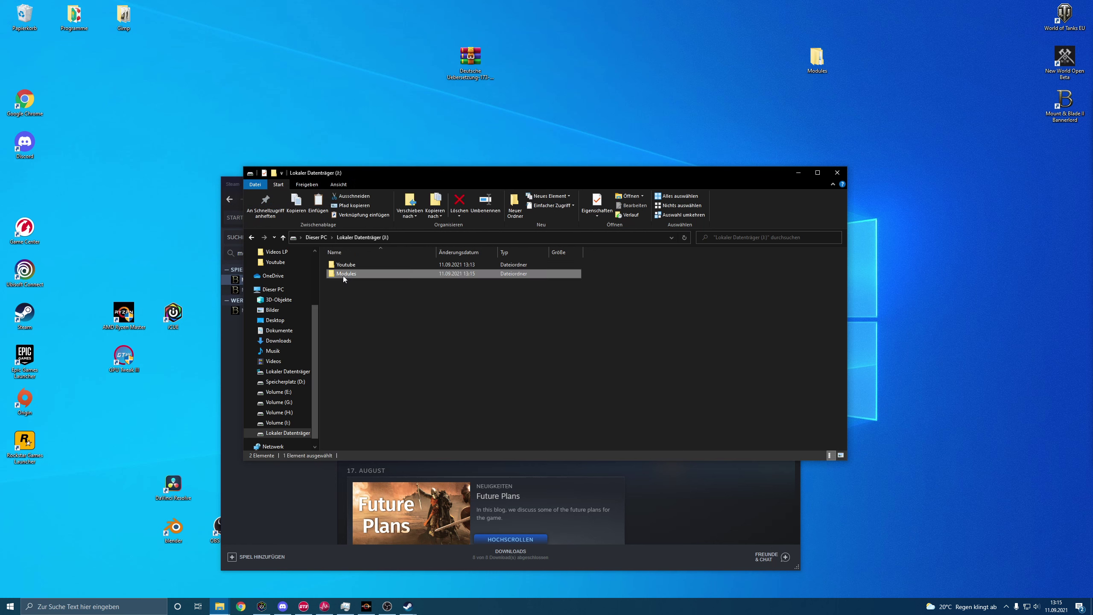
pyautogui.press('Delete')
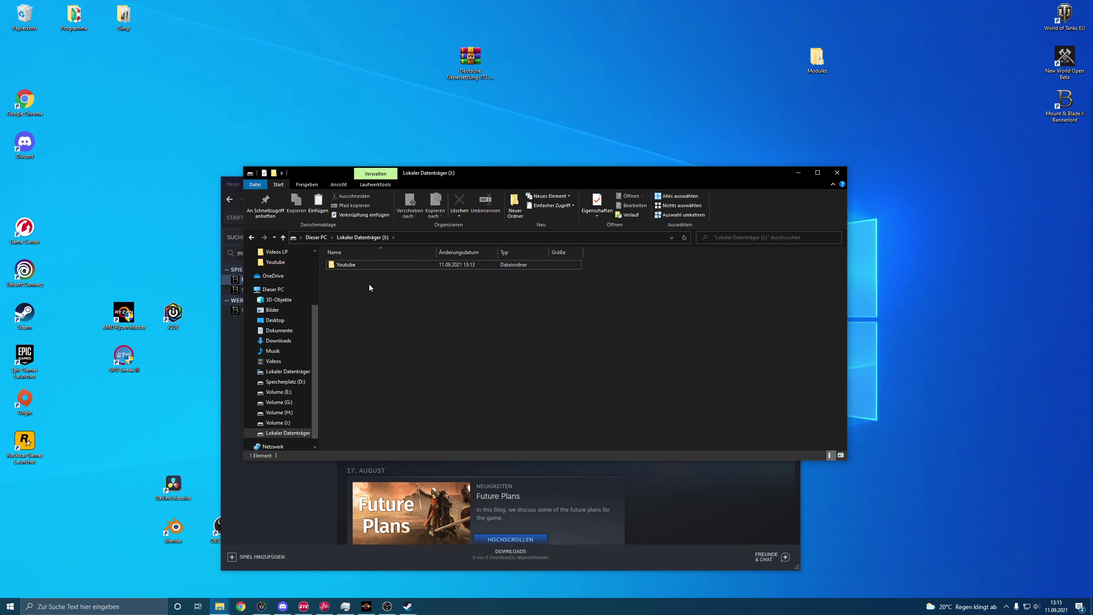
# Copy the extracted Modules folder from the desktop into the Mount & Blade II Bannerlord folder, replacing the existing file.
pyautogui.click(251, 237)
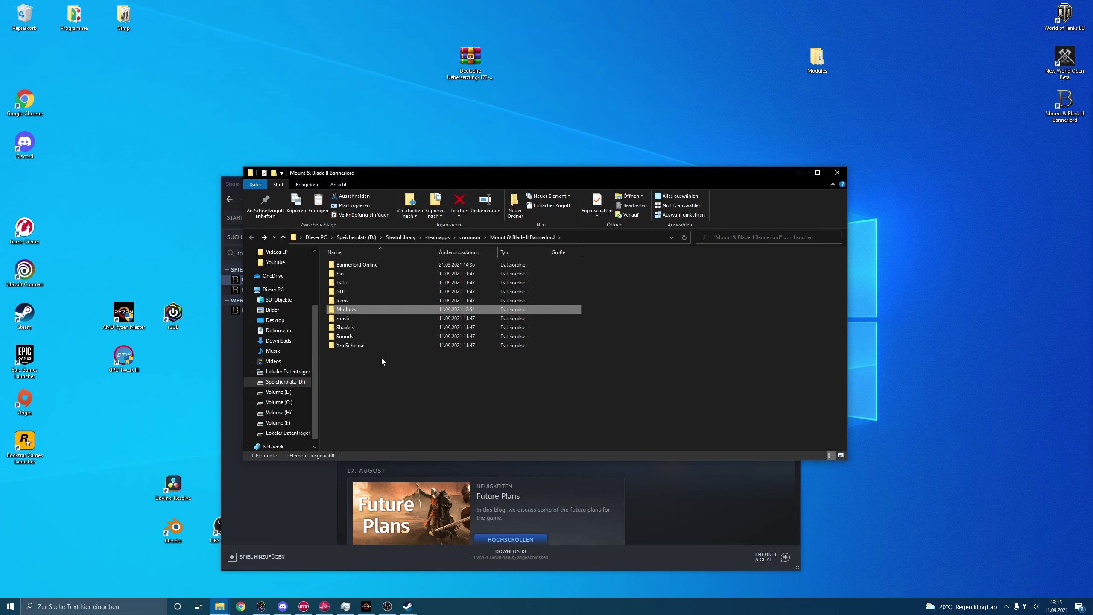
pyautogui.click(379, 388)
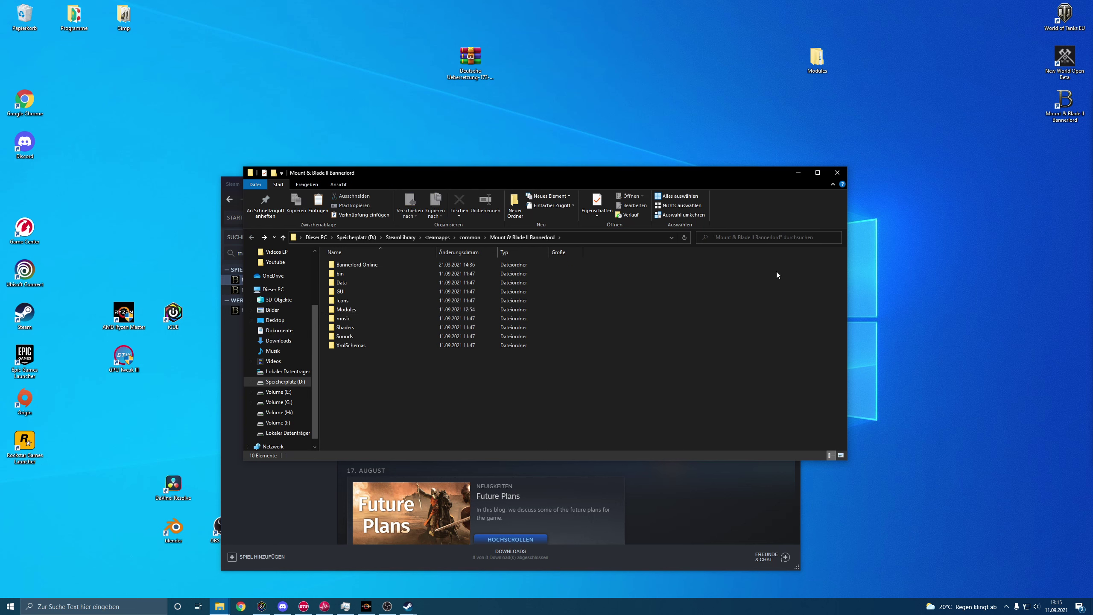
pyautogui.moveTo(817, 59); pyautogui.dragTo(638, 321)
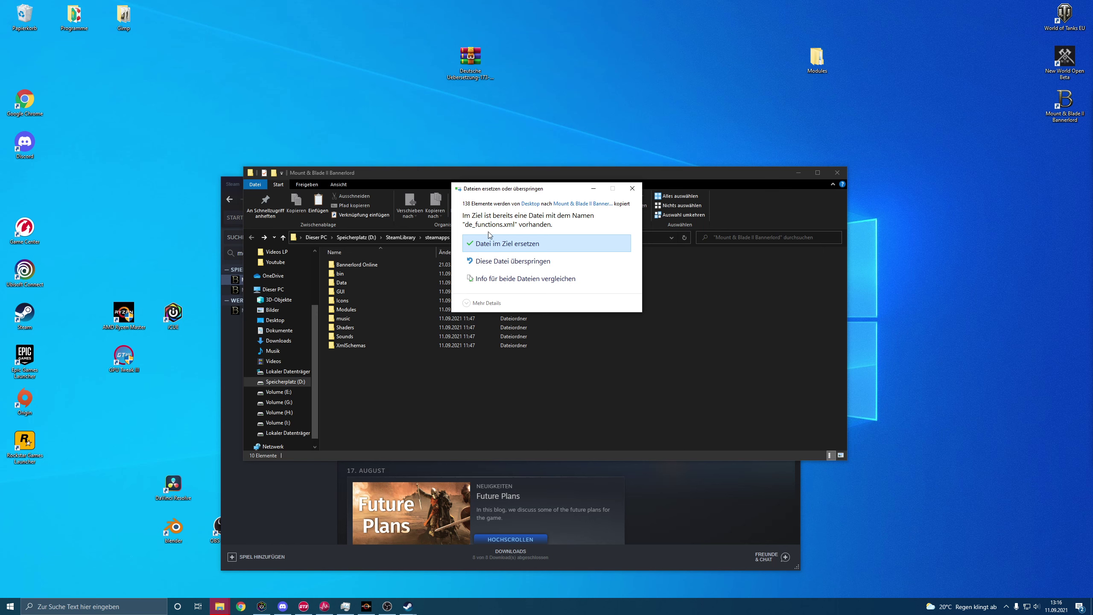
pyautogui.click(500, 245)
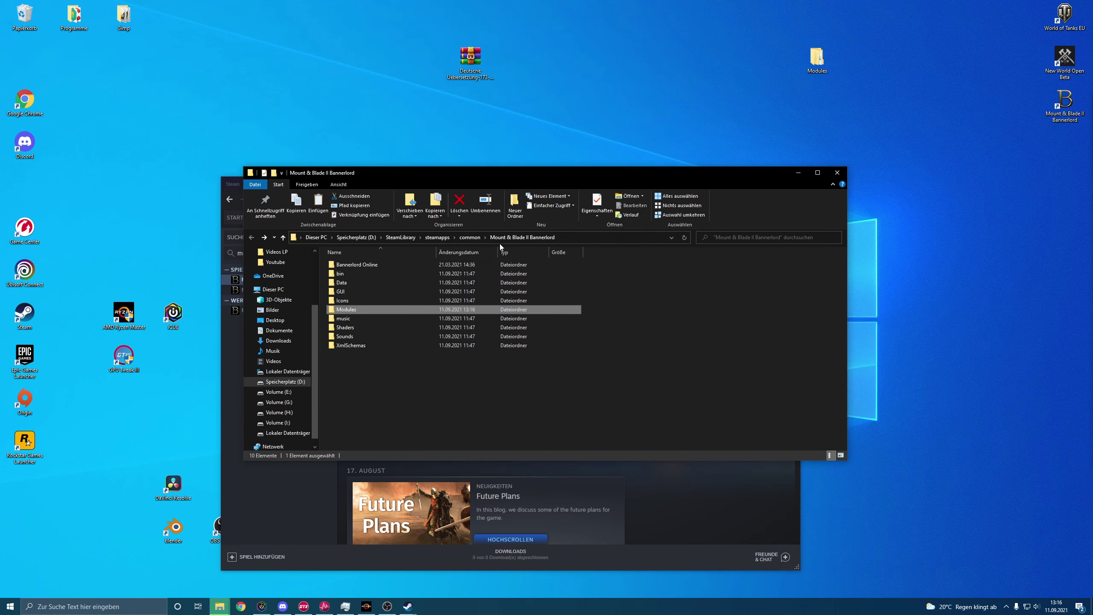
pyautogui.click(367, 362)
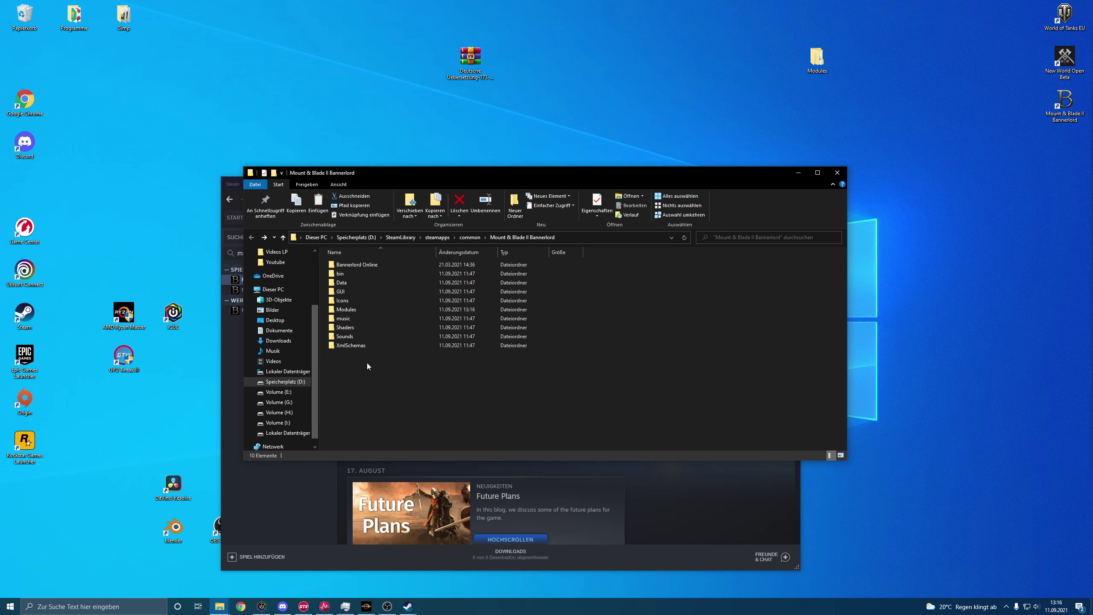
# Check the game's Modules folder for the GermanMod folder and return to the Mount & Blade II Bannerlord folder.
pyautogui.doubleClick(344, 311)
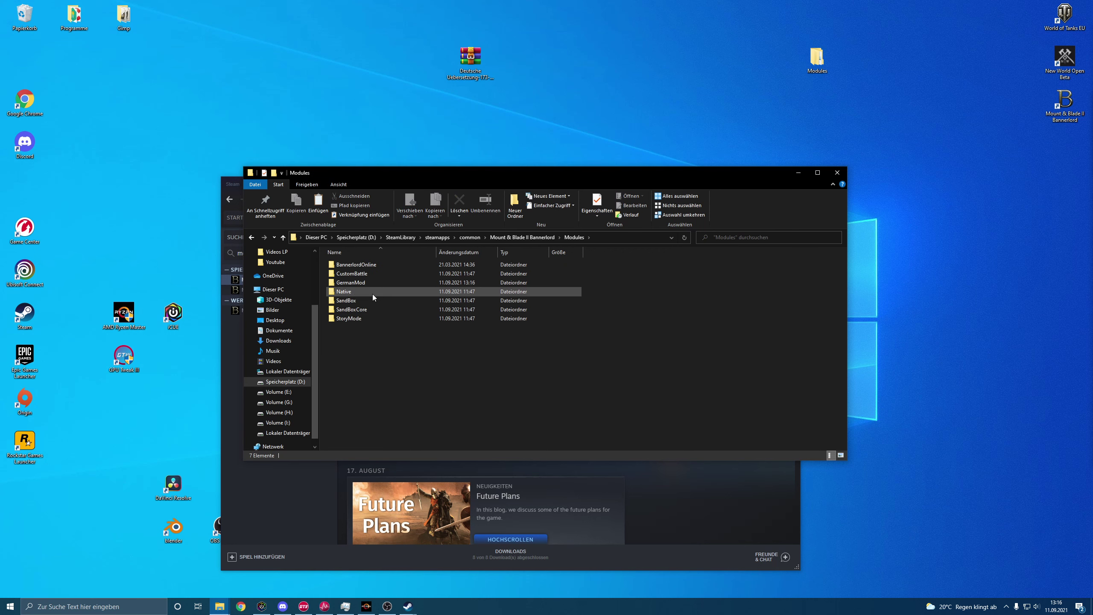
pyautogui.click(361, 285)
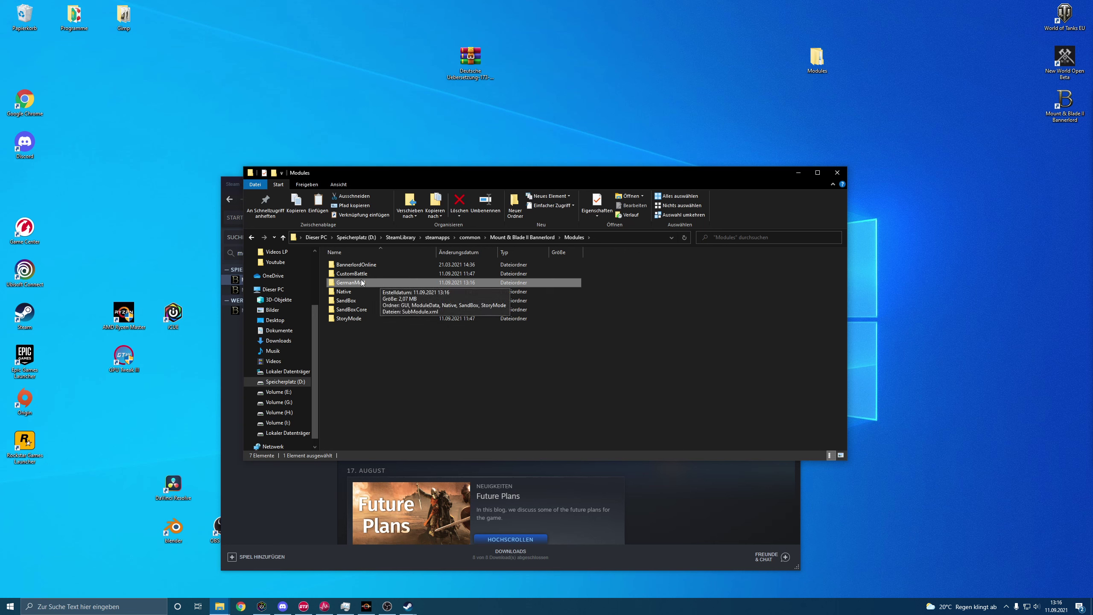
pyautogui.click(253, 238)
pyautogui.click(358, 308)
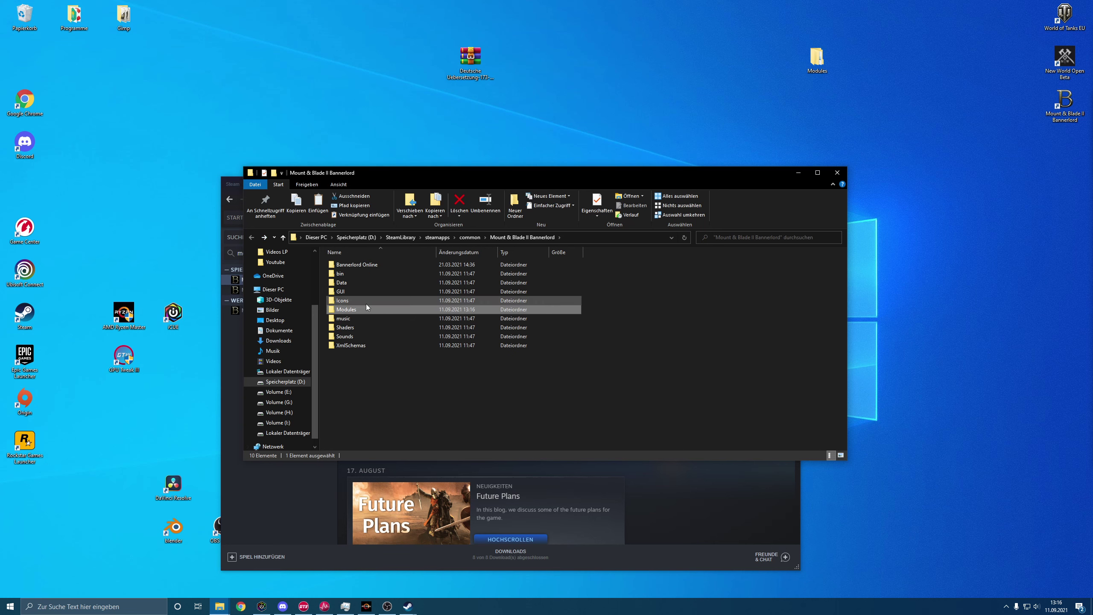
# Check the contents of the extracted Modules folder on the desktop against the game's folder and close it.
pyautogui.click(385, 310)
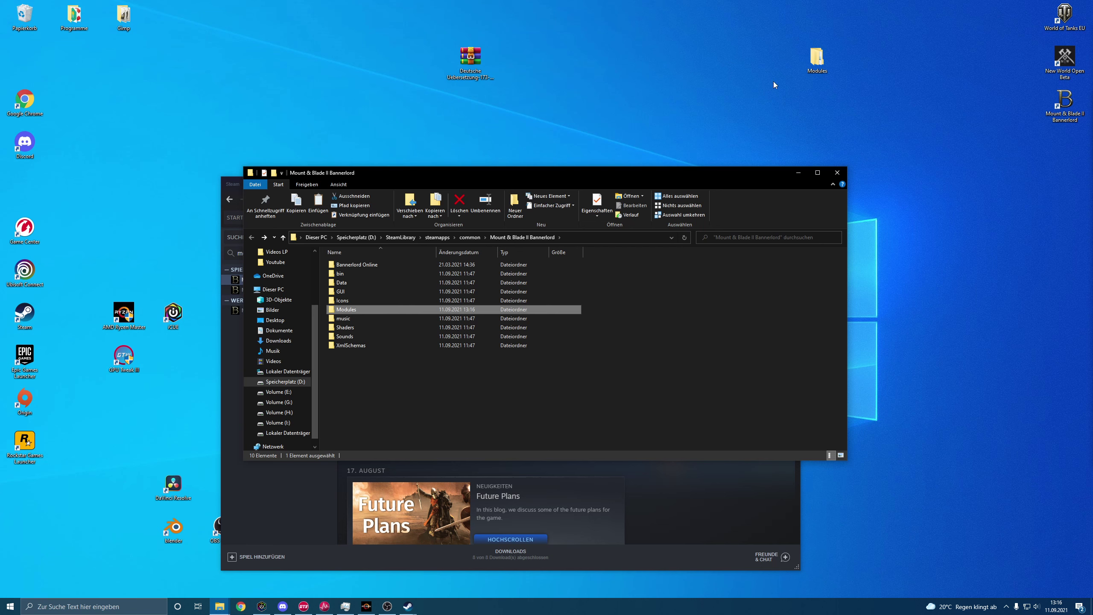
pyautogui.doubleClick(817, 58)
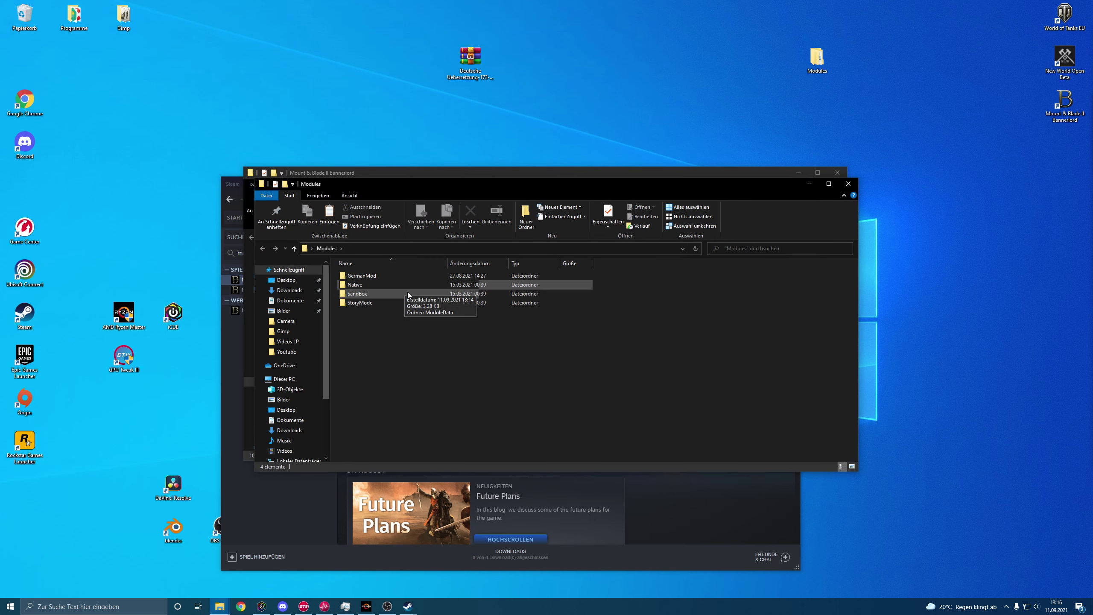
pyautogui.click(841, 184)
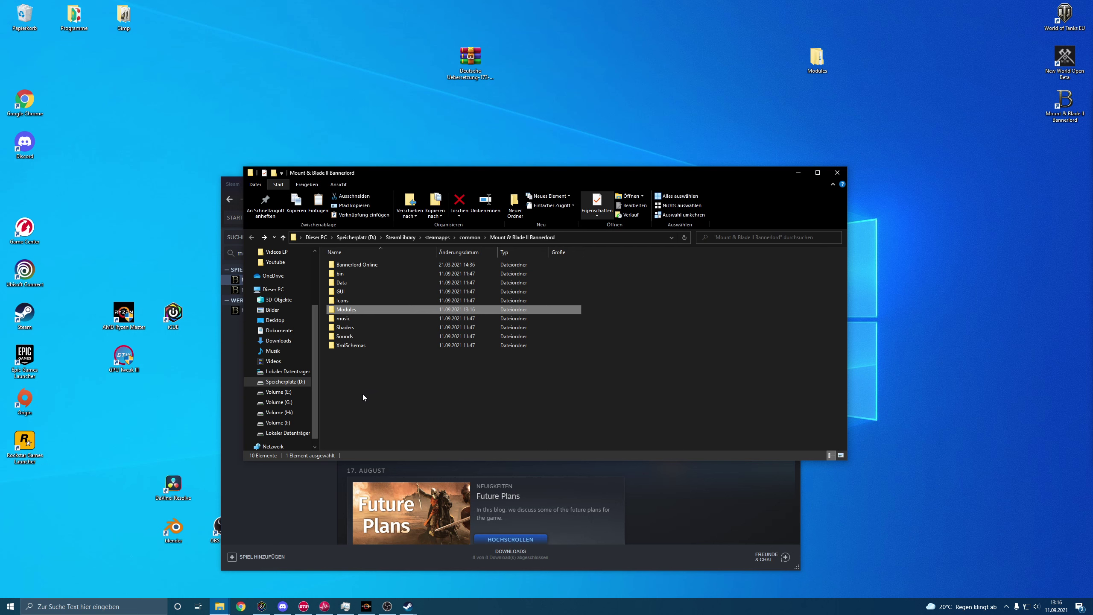
pyautogui.click(394, 390)
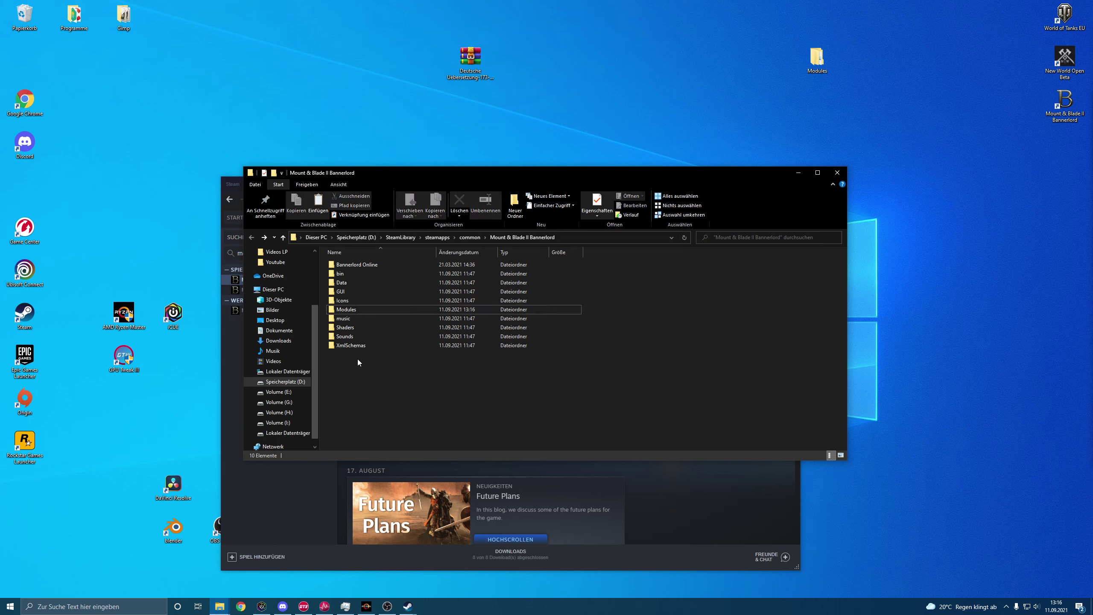
# Minimise the game folder window, launch Mount & Blade II: Bannerlord from the Steam library and close the Steam window.
pyautogui.click(794, 172)
pyautogui.click(728, 194)
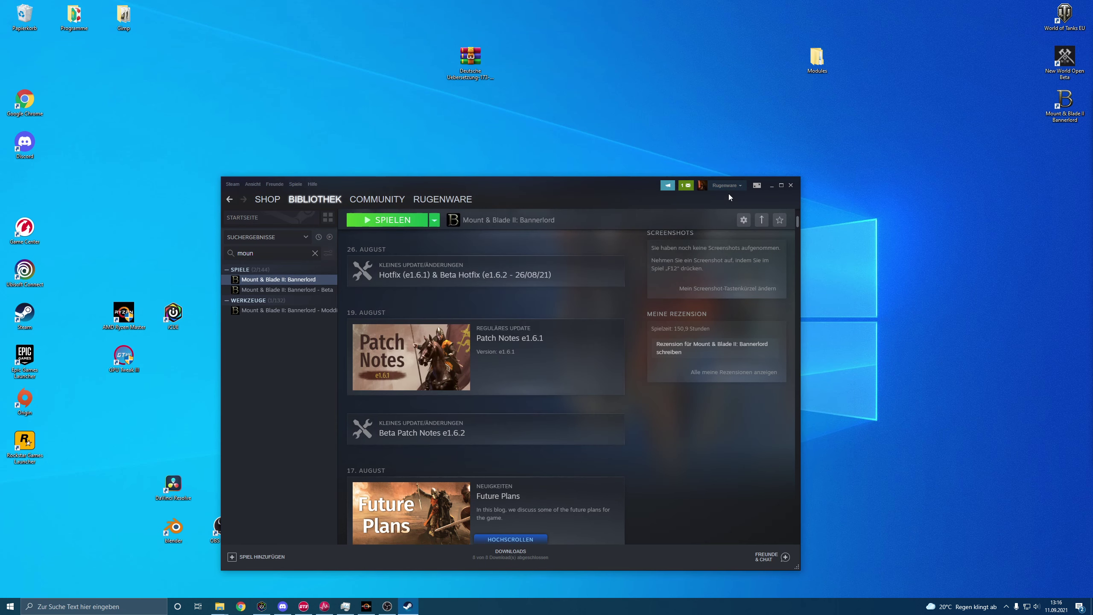
pyautogui.click(375, 223)
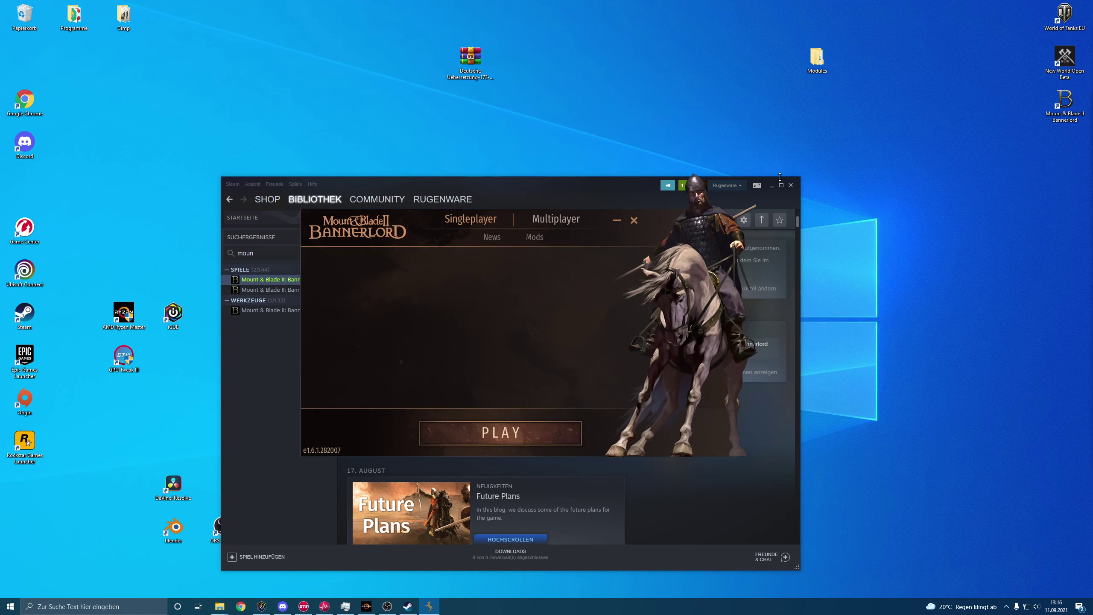
pyautogui.click(790, 186)
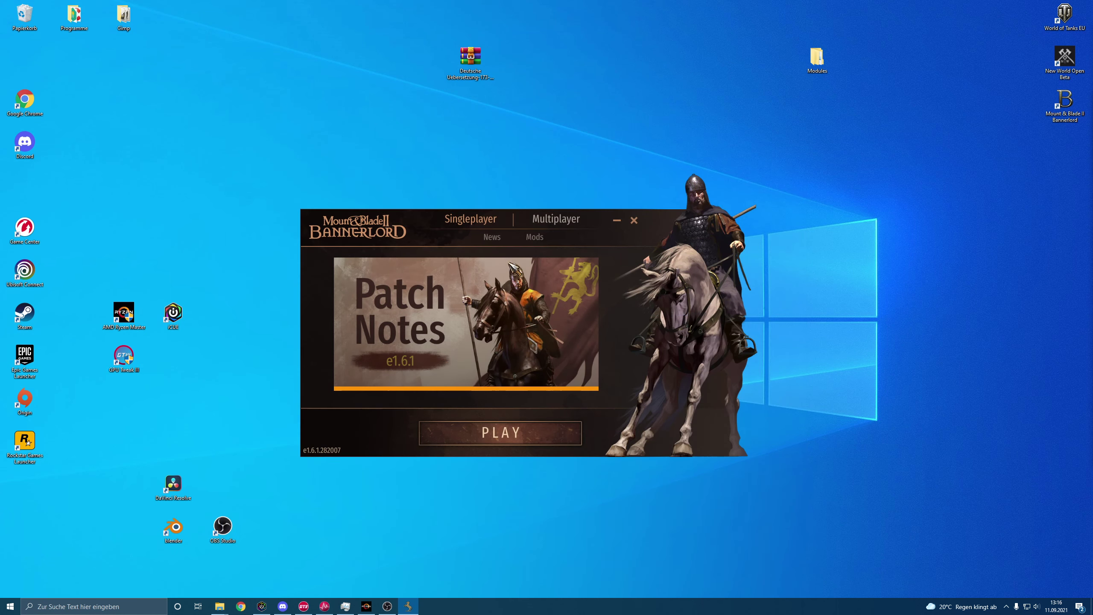
# Enable Deutsch Mod in the launcher's mod list and start the game, accepting the version caution.
pyautogui.click(541, 237)
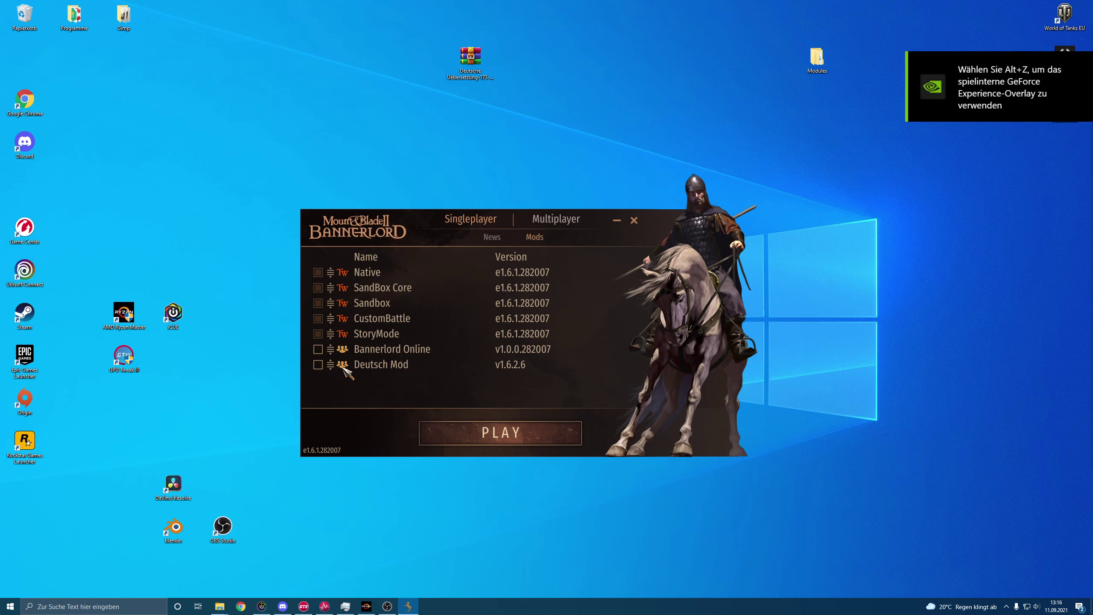
pyautogui.click(319, 365)
pyautogui.click(319, 365)
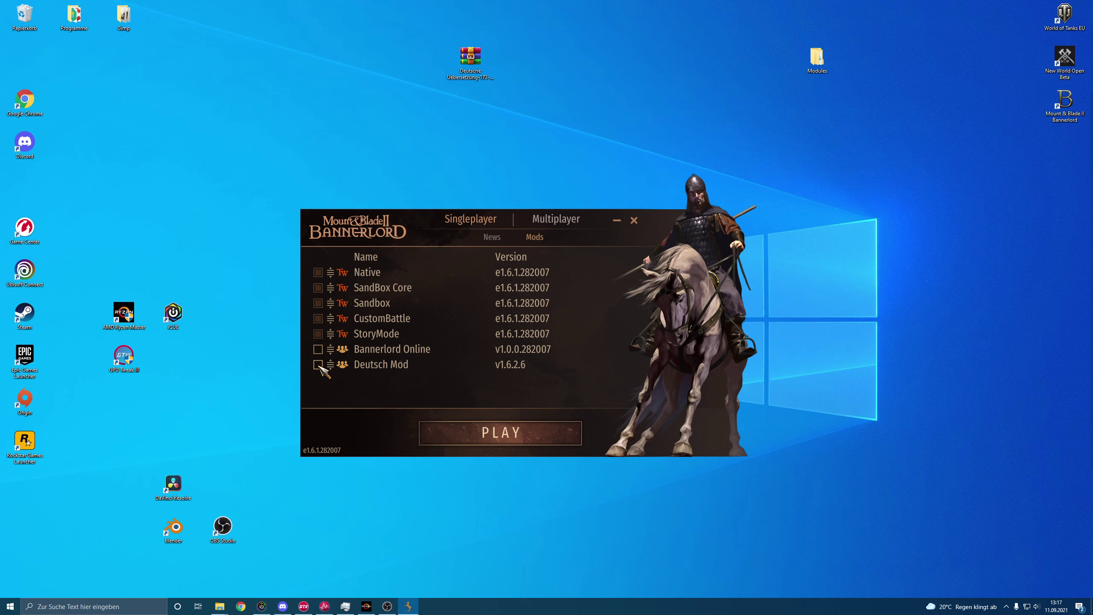
pyautogui.click(318, 365)
pyautogui.click(522, 433)
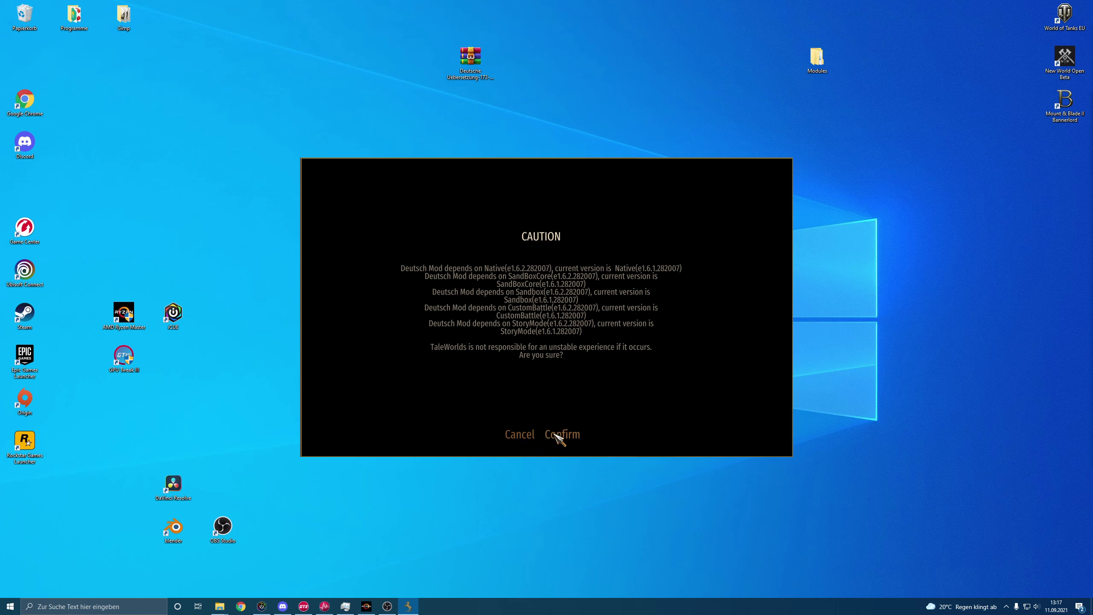
pyautogui.click(567, 436)
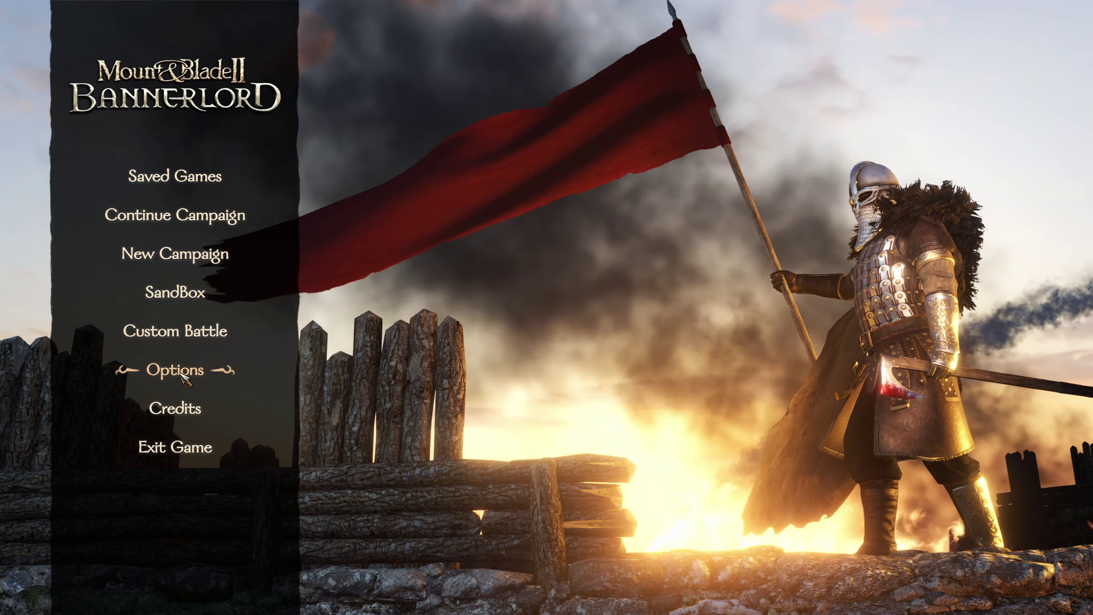
# Set the game language to Deutsch in the gameplay options.
pyautogui.click(177, 370)
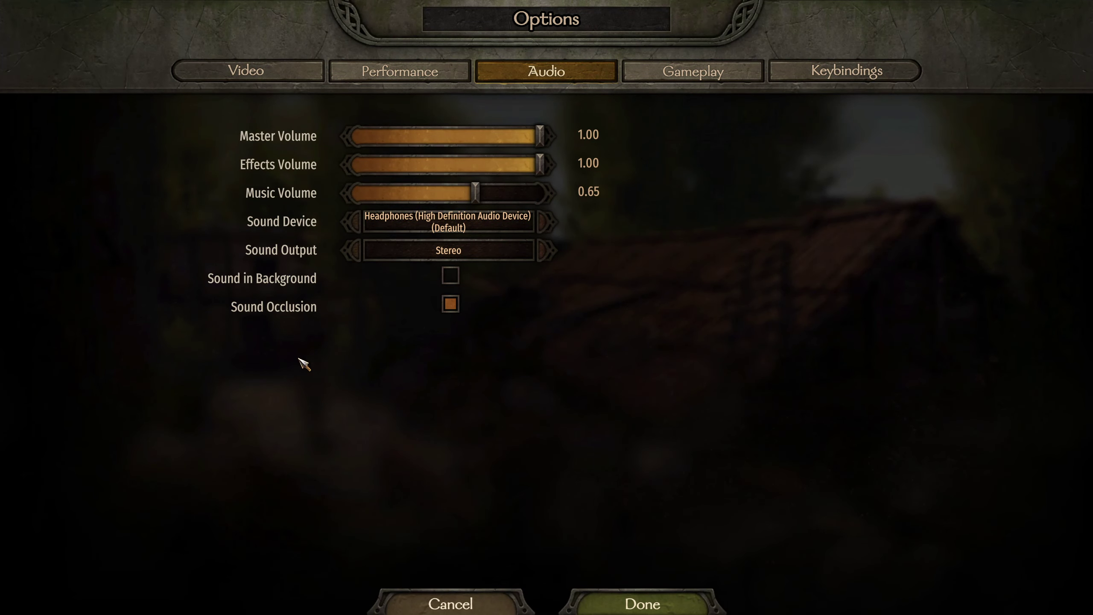
pyautogui.click(696, 72)
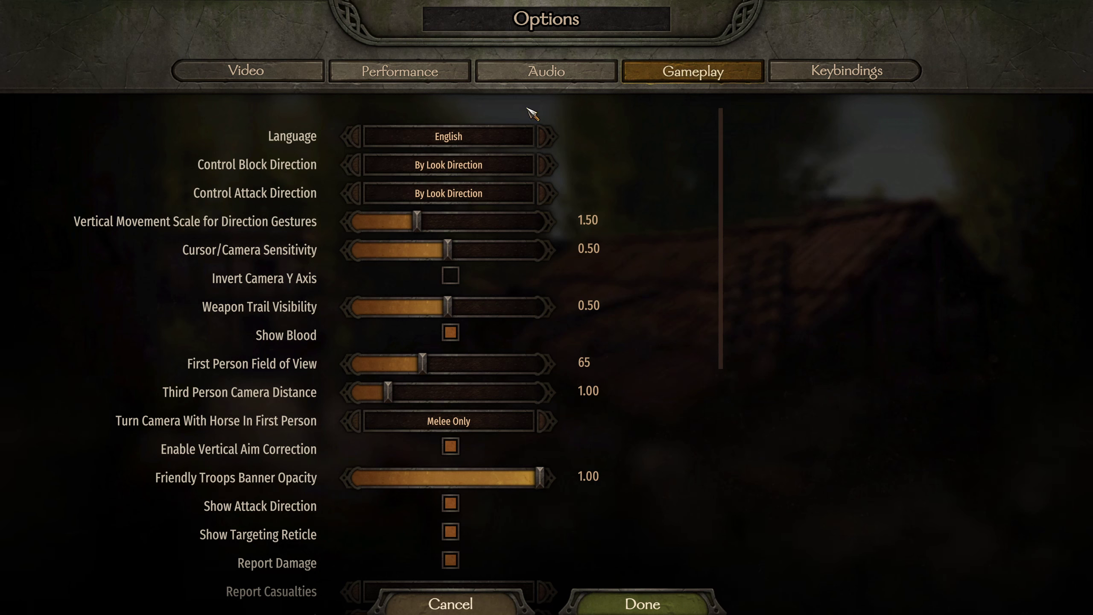
pyautogui.click(447, 138)
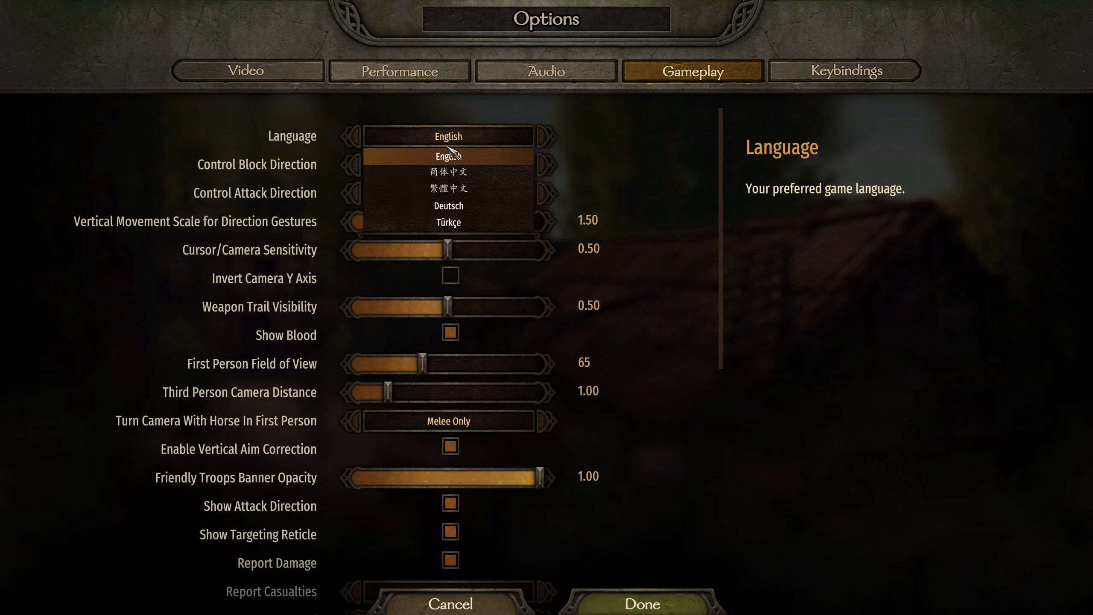
pyautogui.click(451, 208)
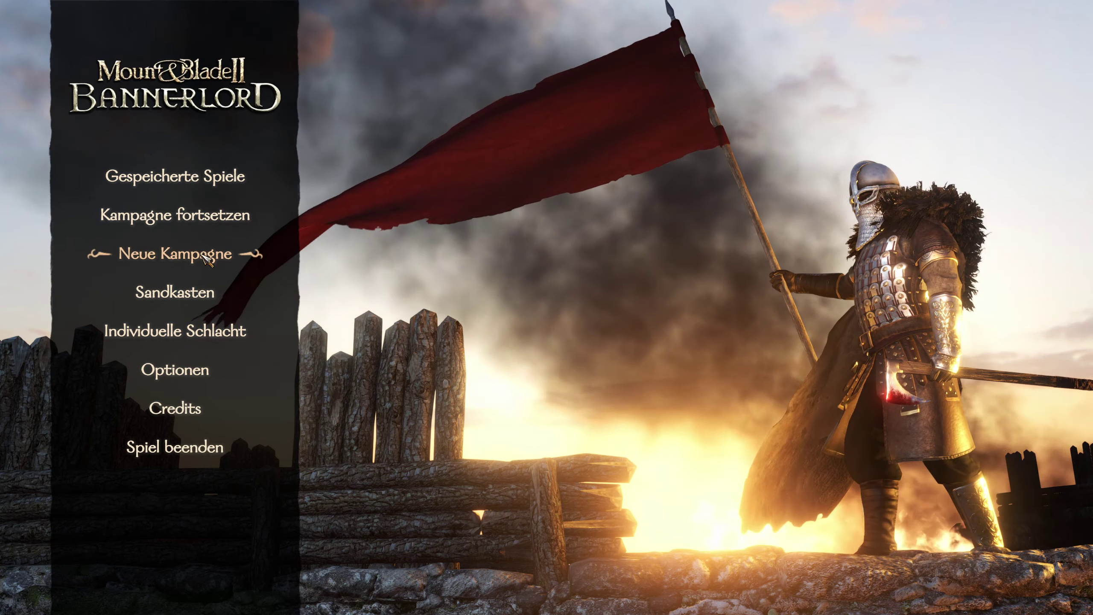
# Start a new campaign to examine the translated culture selection screen.
pyautogui.click(175, 253)
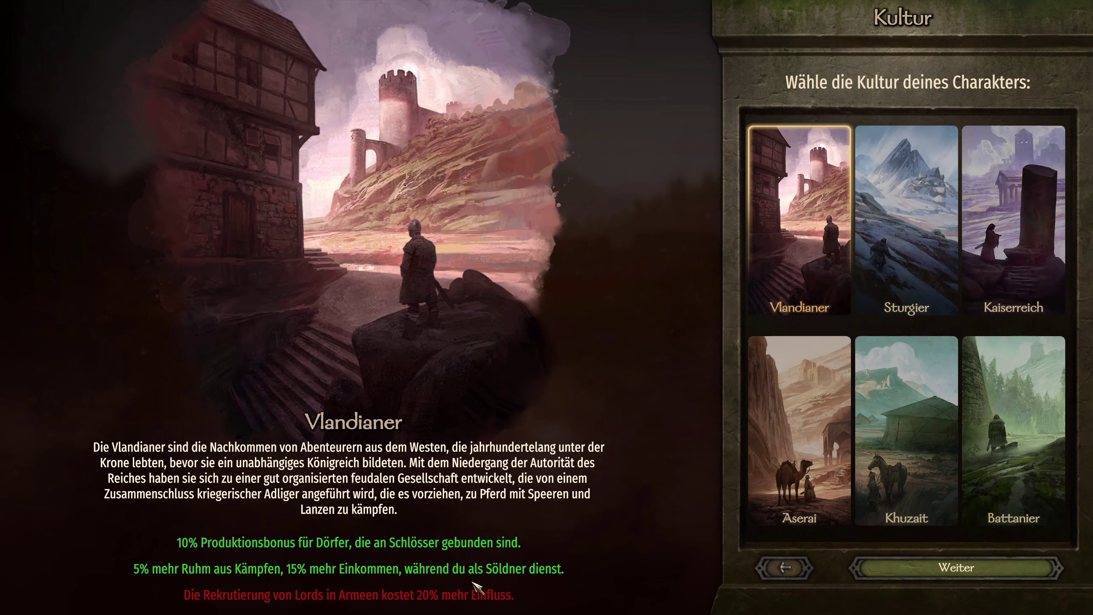
pyautogui.click(941, 581)
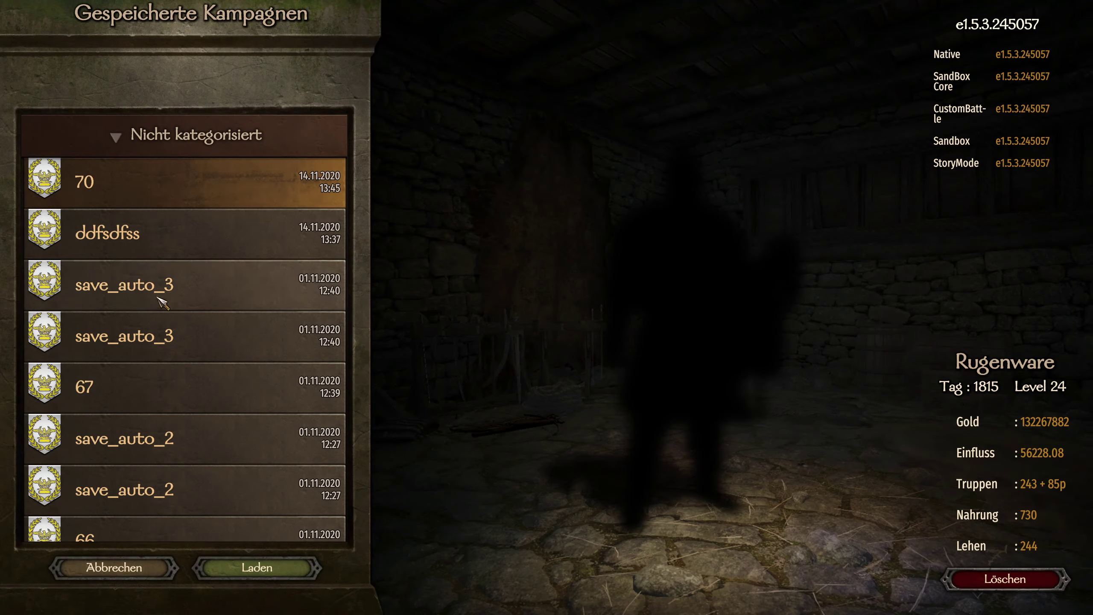
# Load the saved campaign 70 with the changed module selection.
pyautogui.scroll(-10, 153, 317)
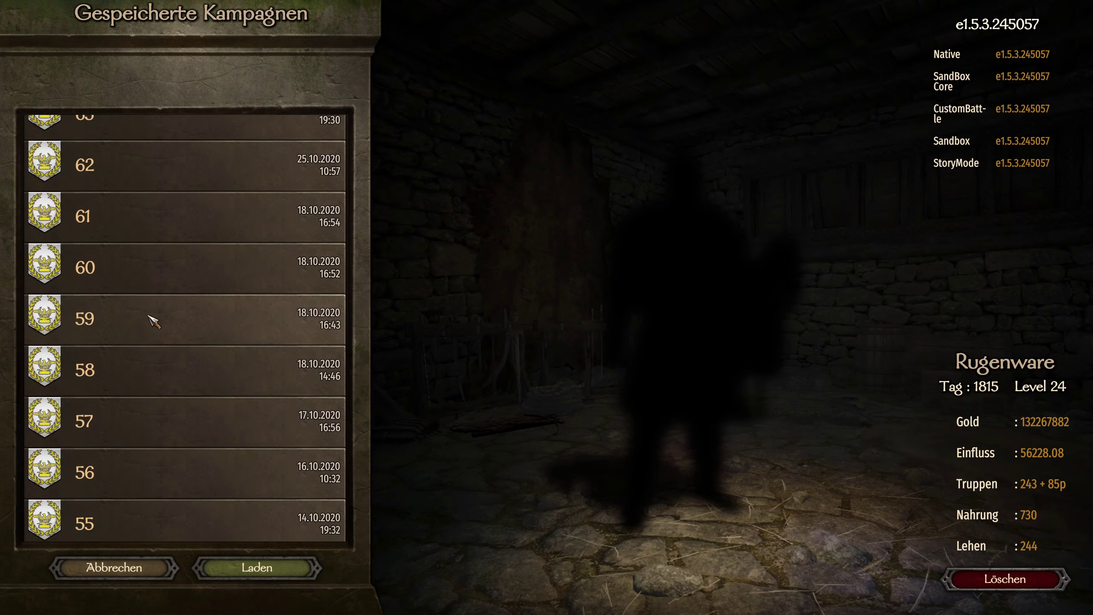
pyautogui.scroll(10, 158, 327)
pyautogui.click(207, 229)
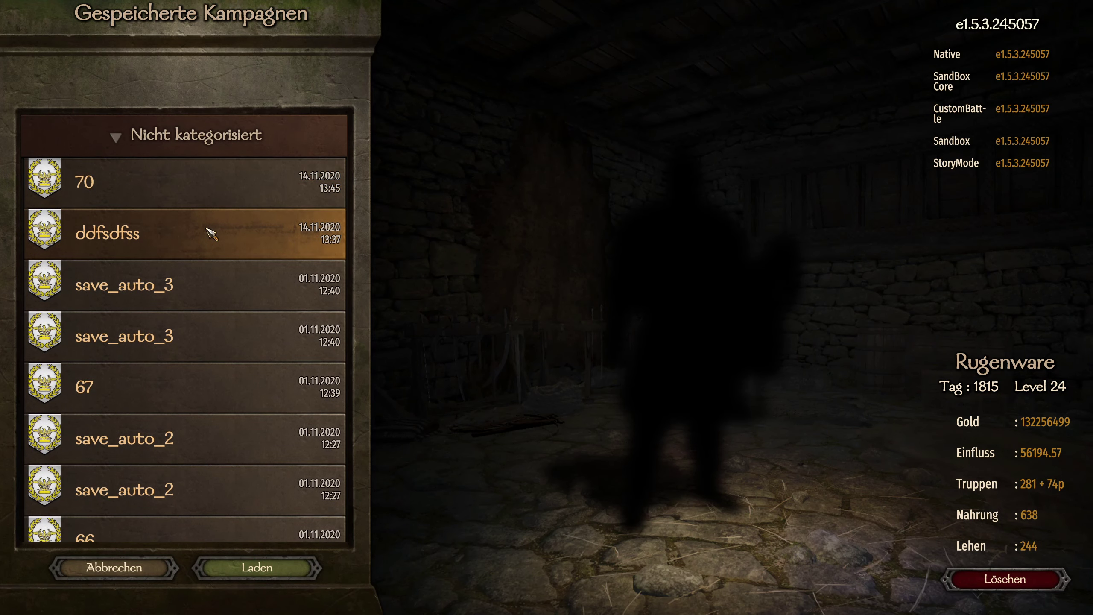
pyautogui.click(183, 196)
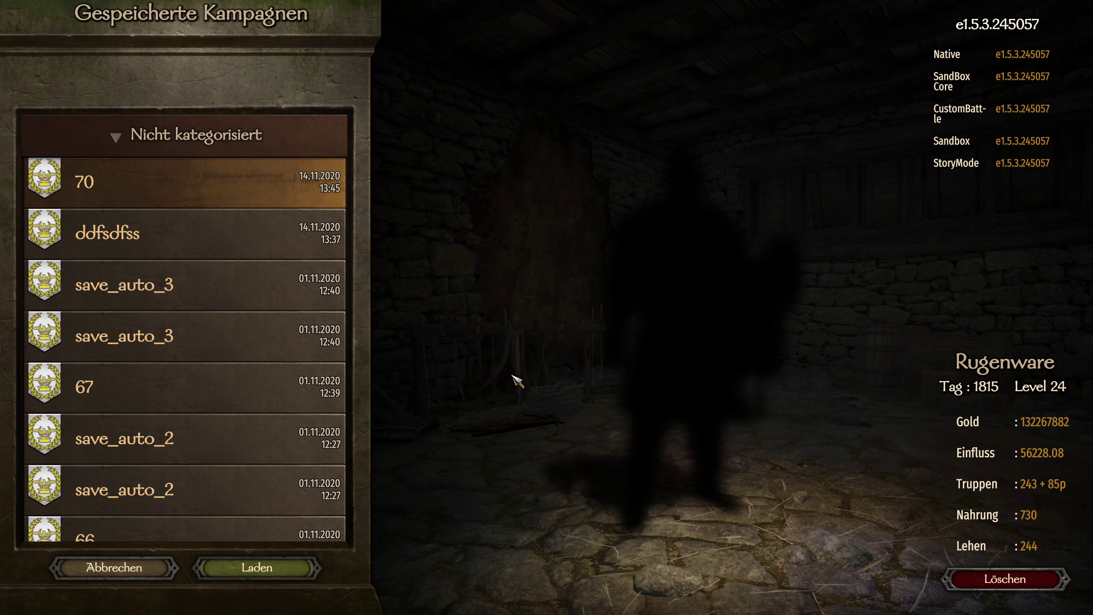
pyautogui.click(250, 565)
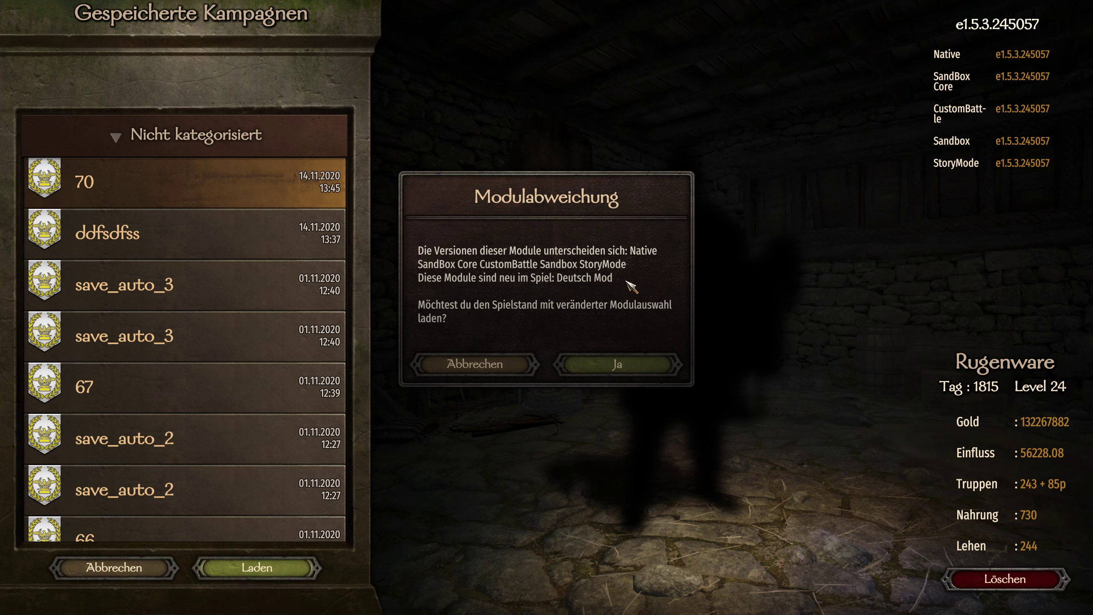
pyautogui.click(619, 368)
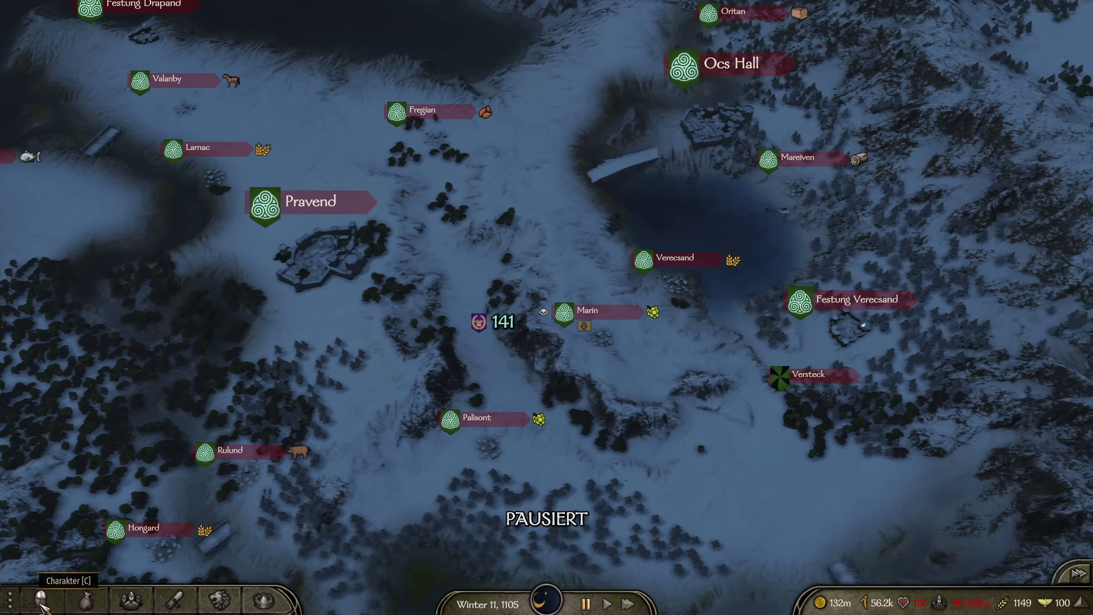
# Examine the translation of the character skills, the inventory list and the party screen.
pyautogui.click(41, 601)
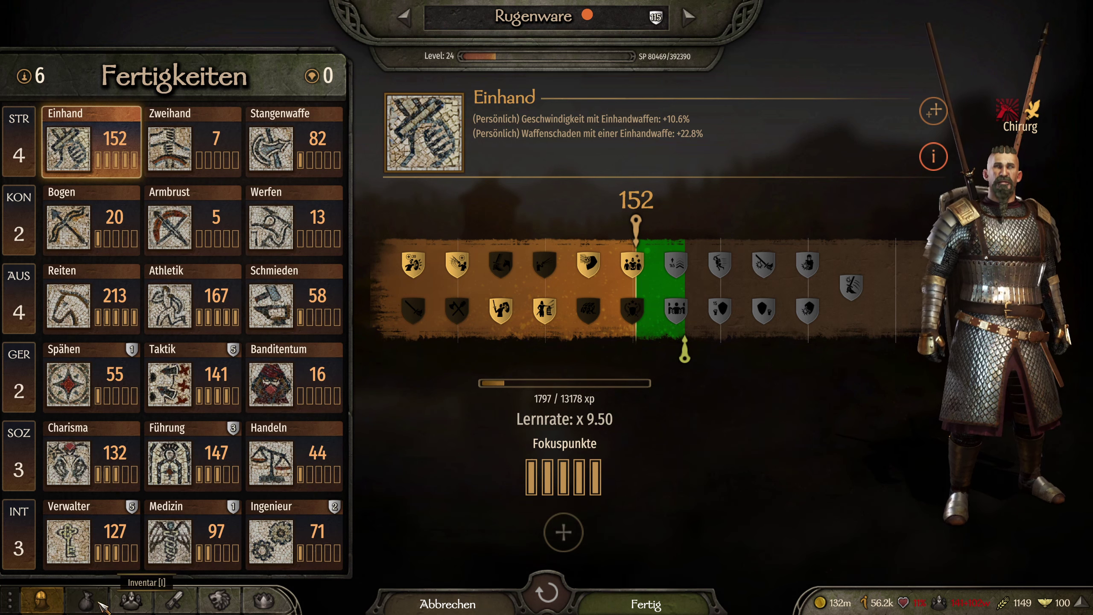
pyautogui.click(133, 602)
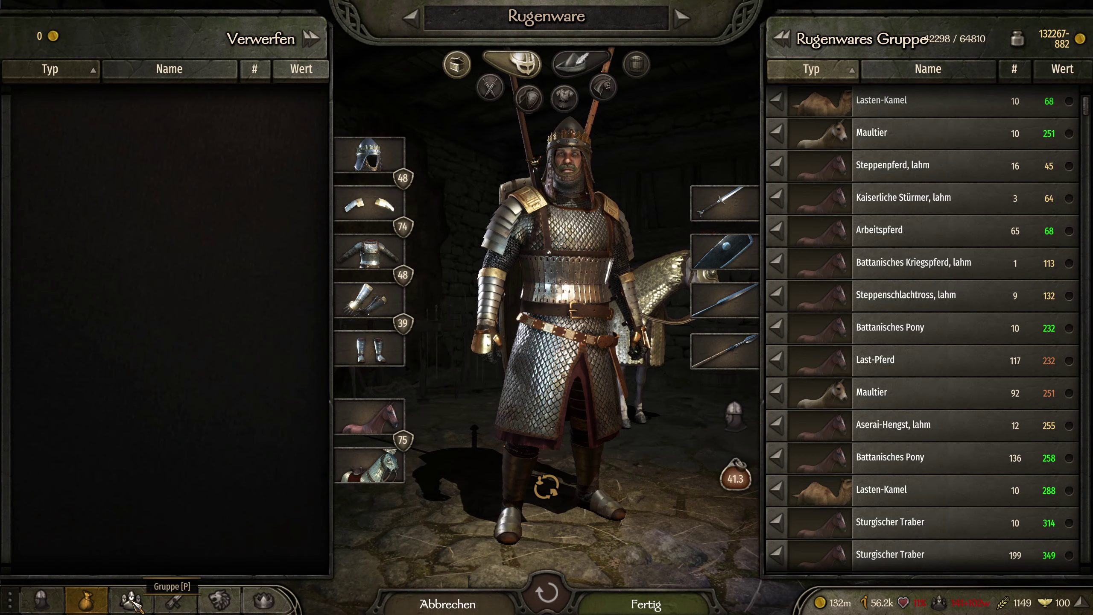
pyautogui.scroll(-15, 805, 324)
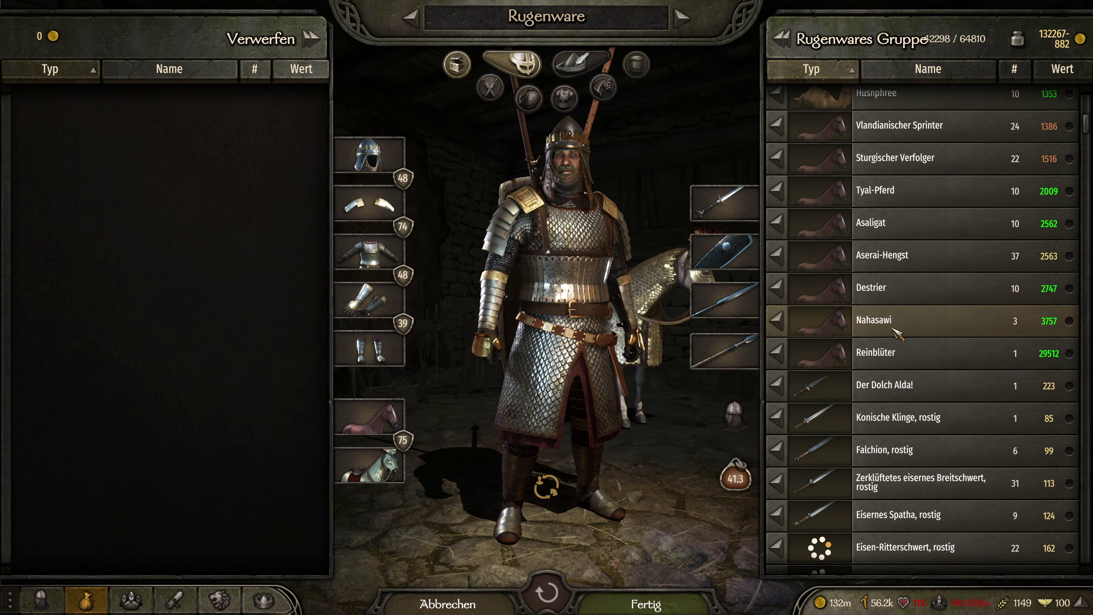
pyautogui.press('p')
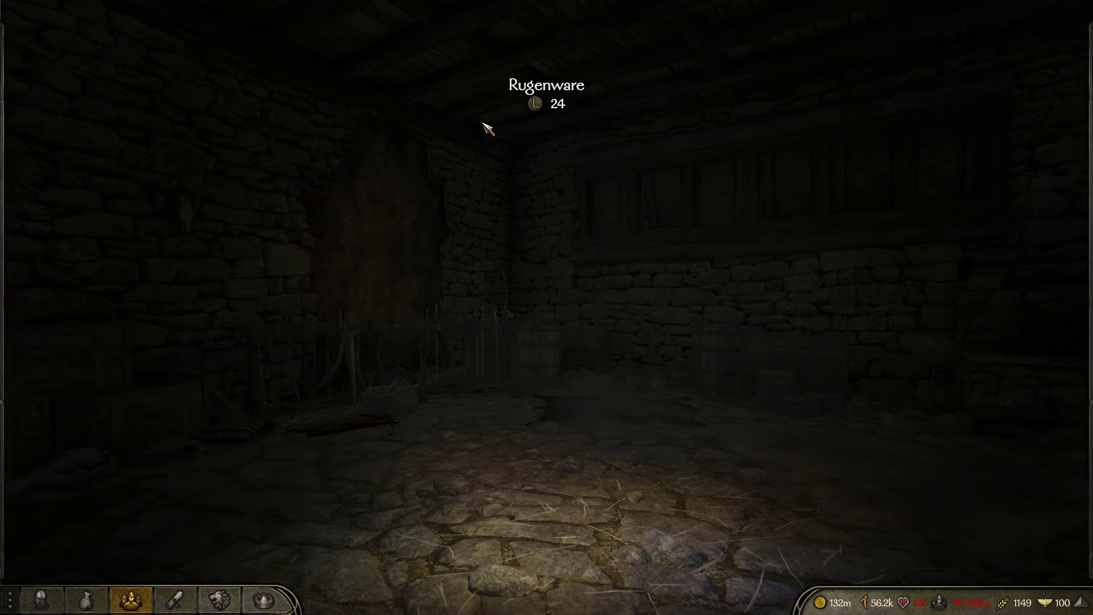
# Examine the translated quest entries and the kingdom's fiefs overview, and return to the campaign map.
pyautogui.click(186, 601)
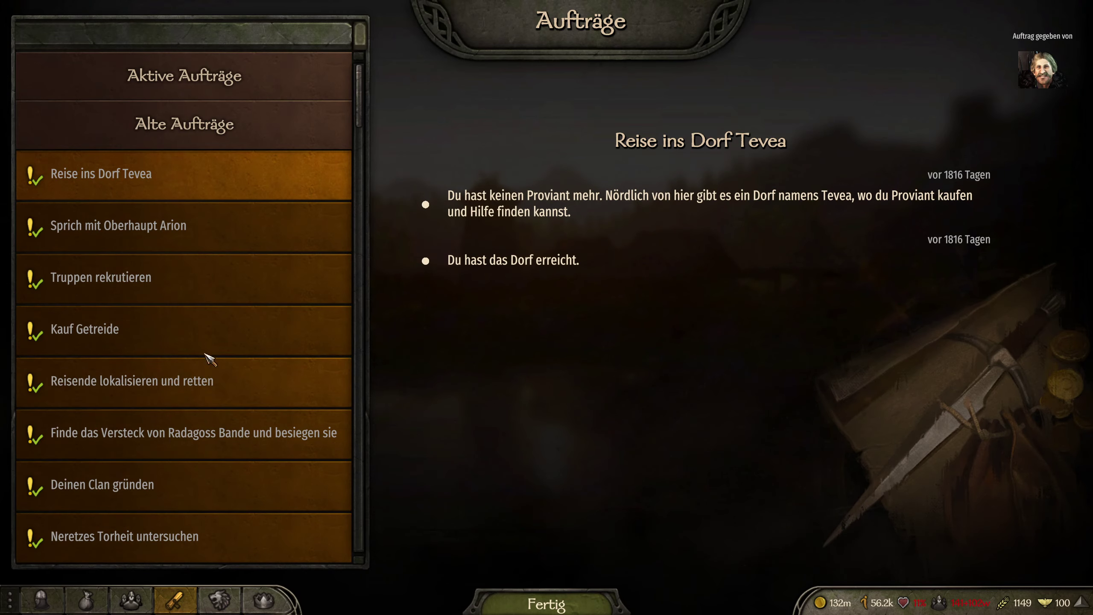
pyautogui.scroll(-6, 172, 283)
pyautogui.click(143, 332)
pyautogui.click(155, 488)
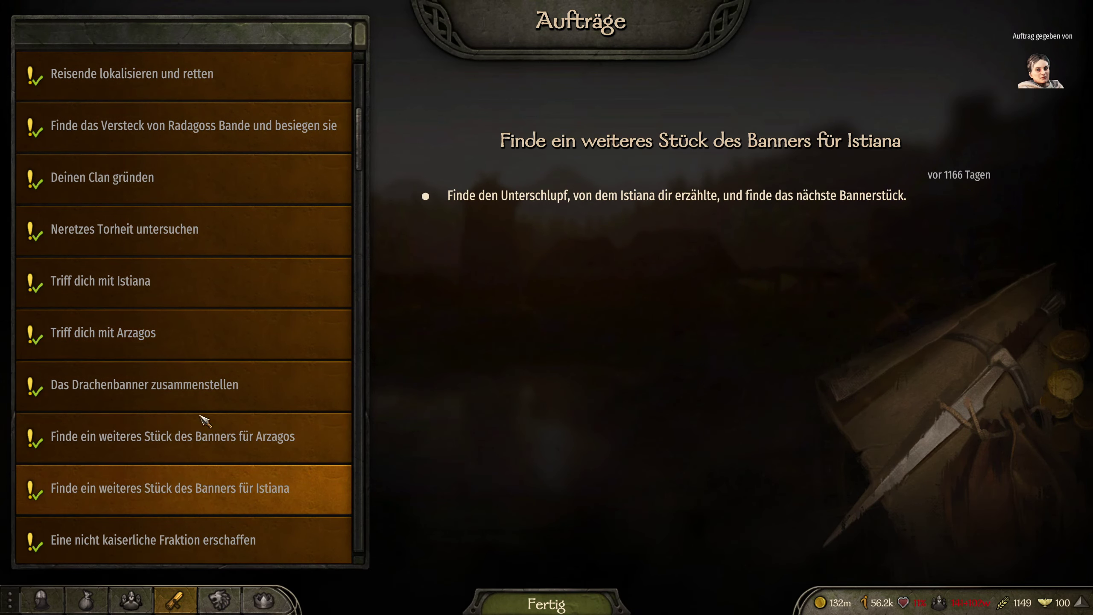
pyautogui.press('Escape')
pyautogui.press('k')
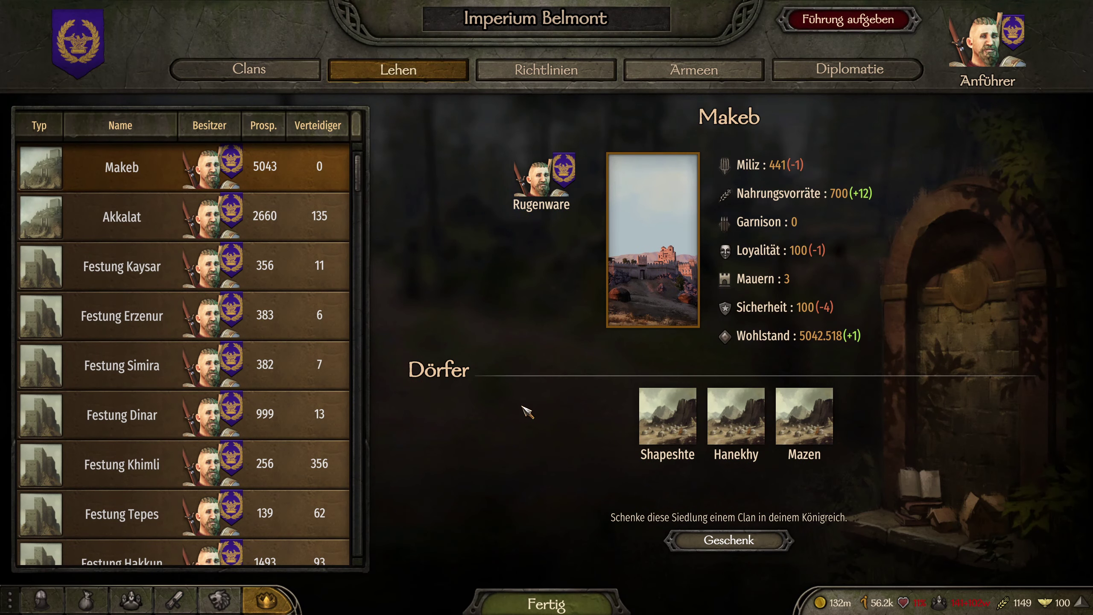
pyautogui.press('Escape')
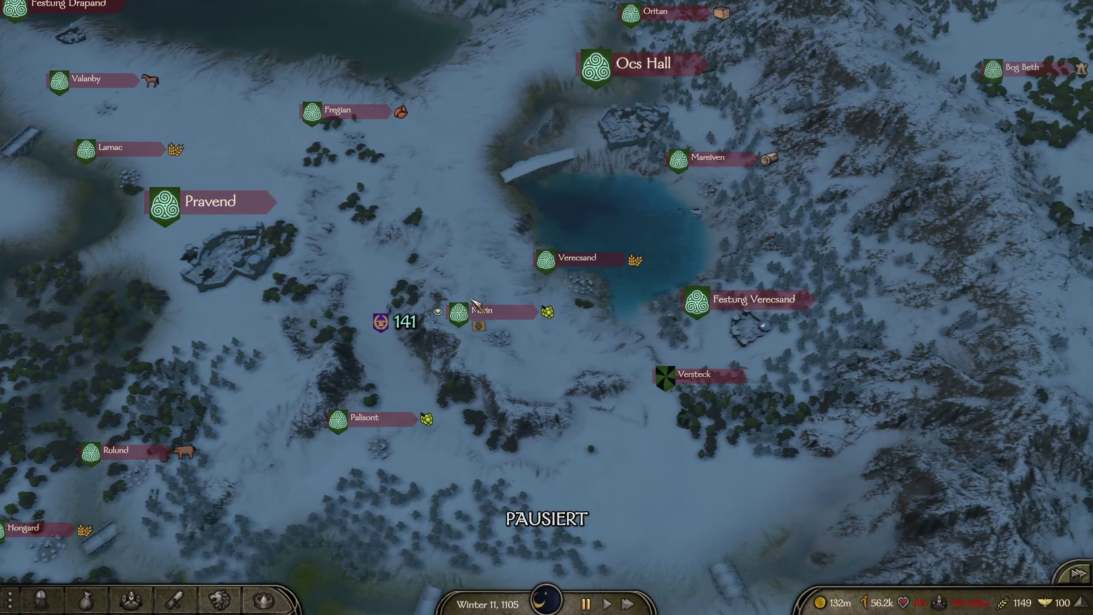
# Examine the translated settlement and castle names across the campaign map.
pyautogui.scroll(3, 488, 330)
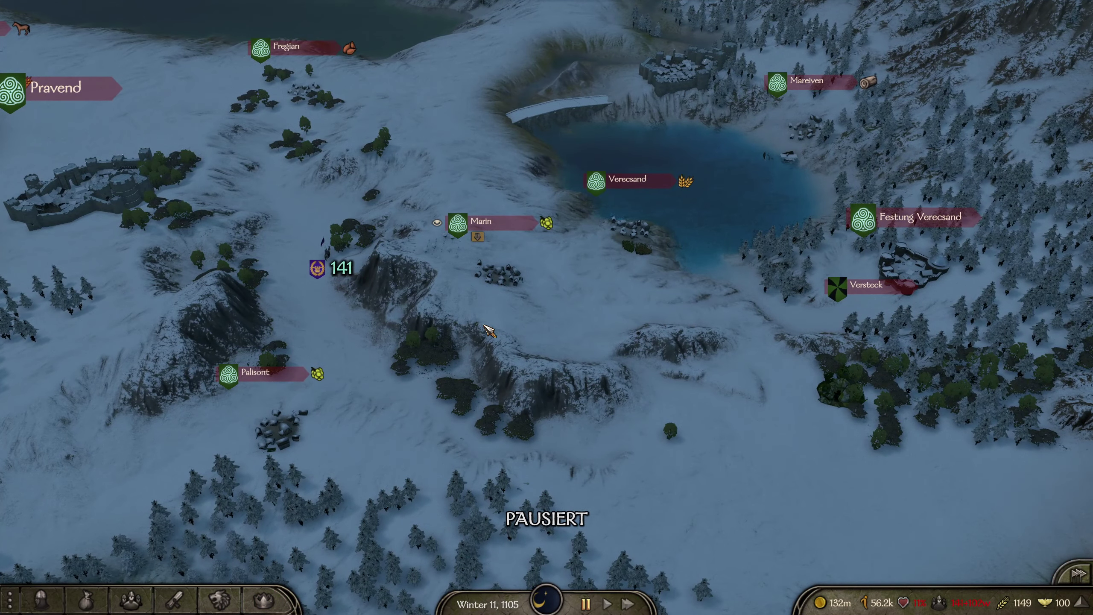
pyautogui.scroll(-5, 489, 330)
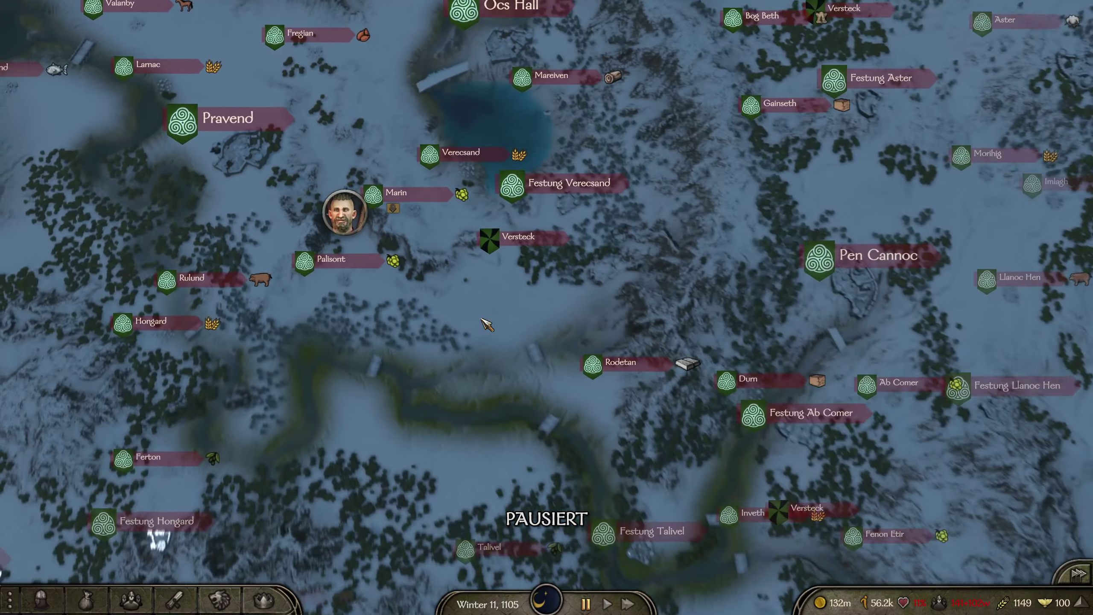
pyautogui.scroll(-3, 471, 314)
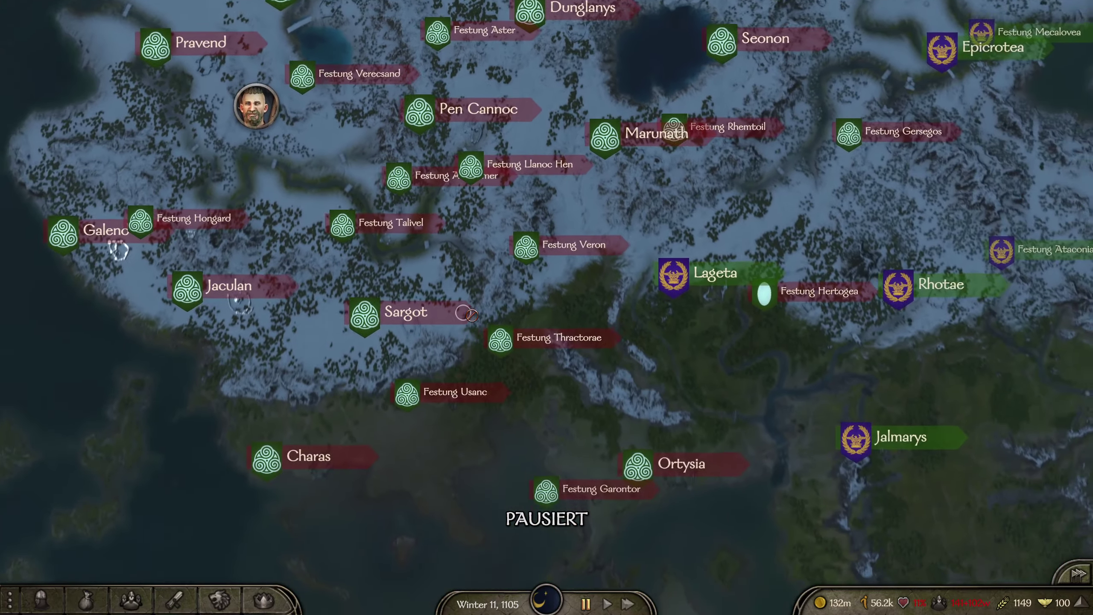
pyautogui.scroll(4, 465, 311)
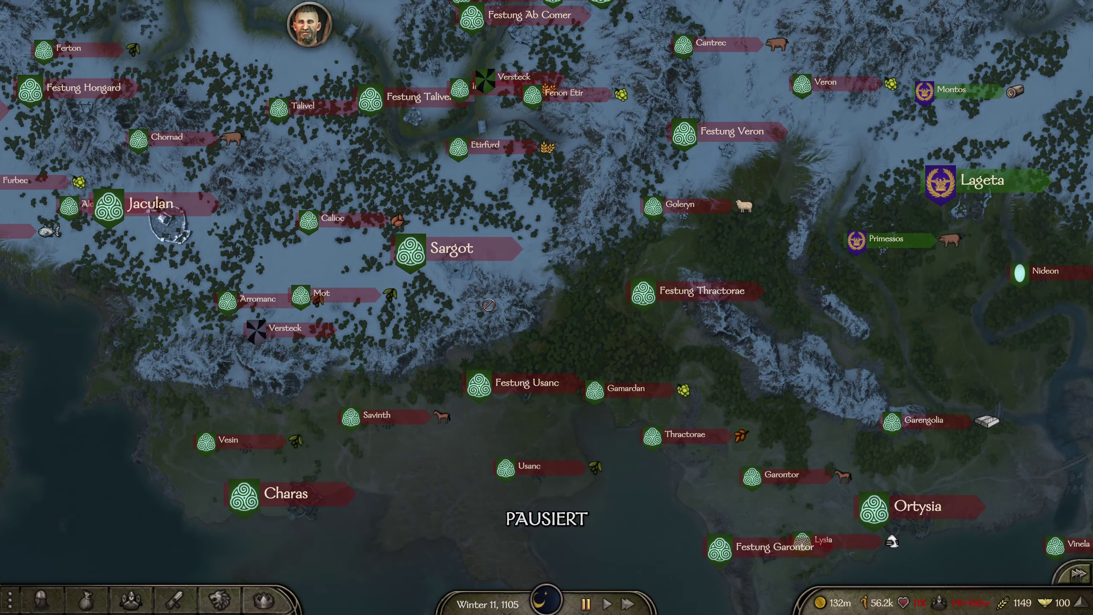
pyautogui.press('w')
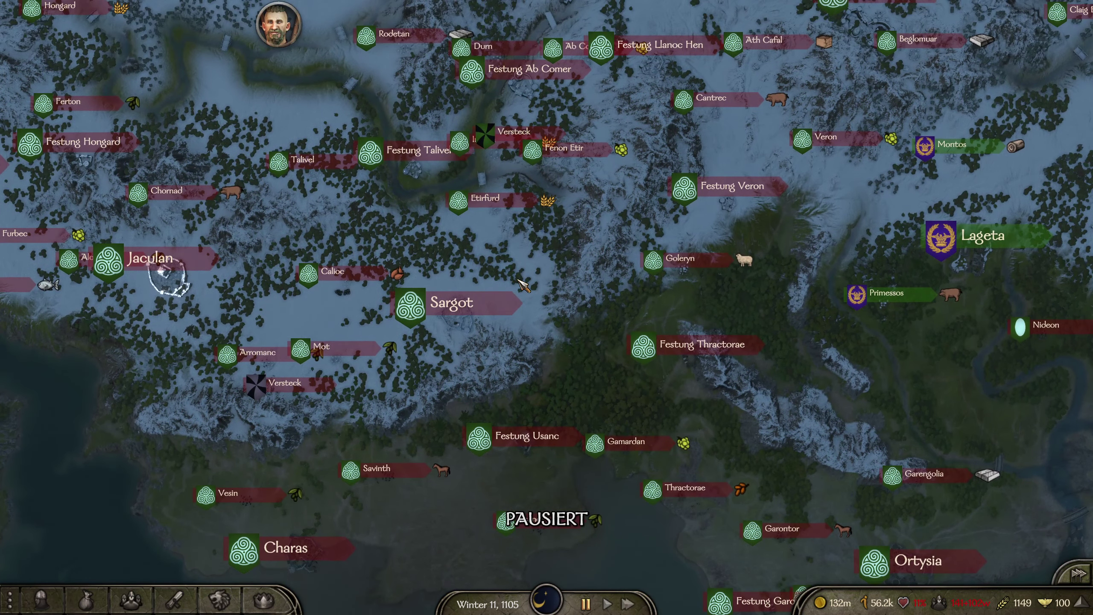